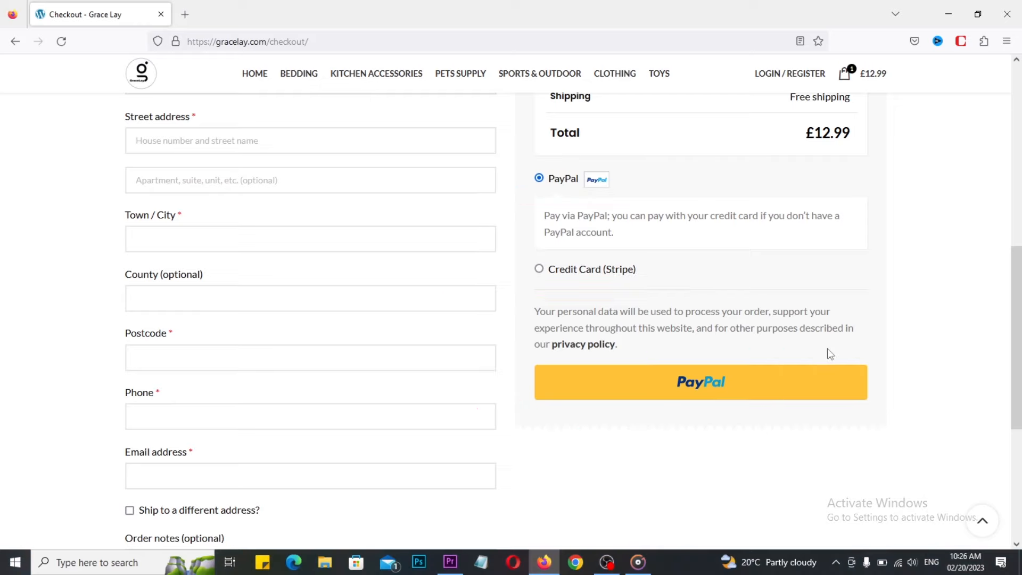
Select Credit Card (Stripe) as the payment method on the store's checkout page.
{"action": "left_click", "coordinate": [539, 269]}
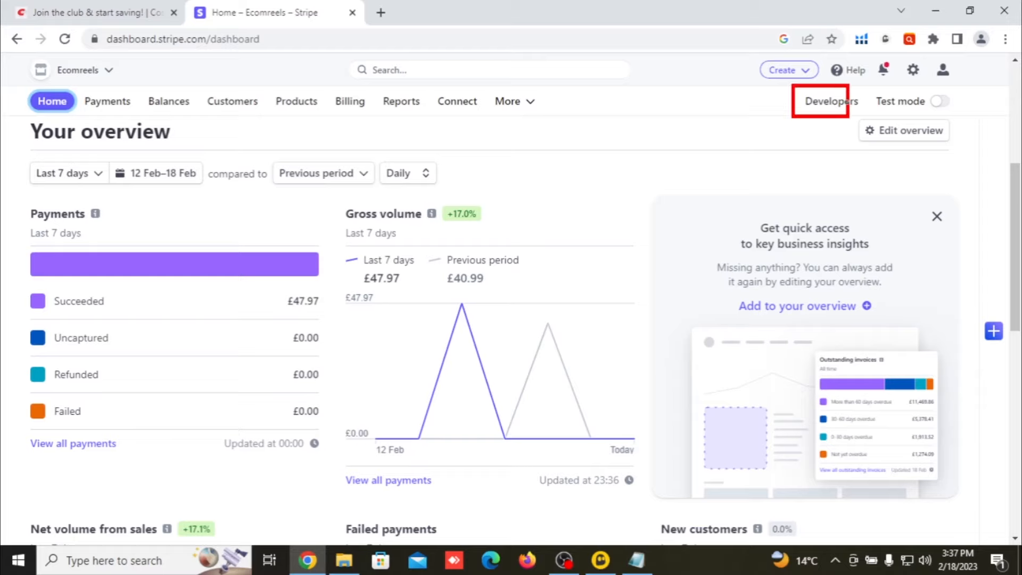
Open the live API keys in the Stripe dashboard's developer area and check the publishable and secret keys stored in the keys Notepad file.
{"action": "left_click", "coordinate": [815, 112]}
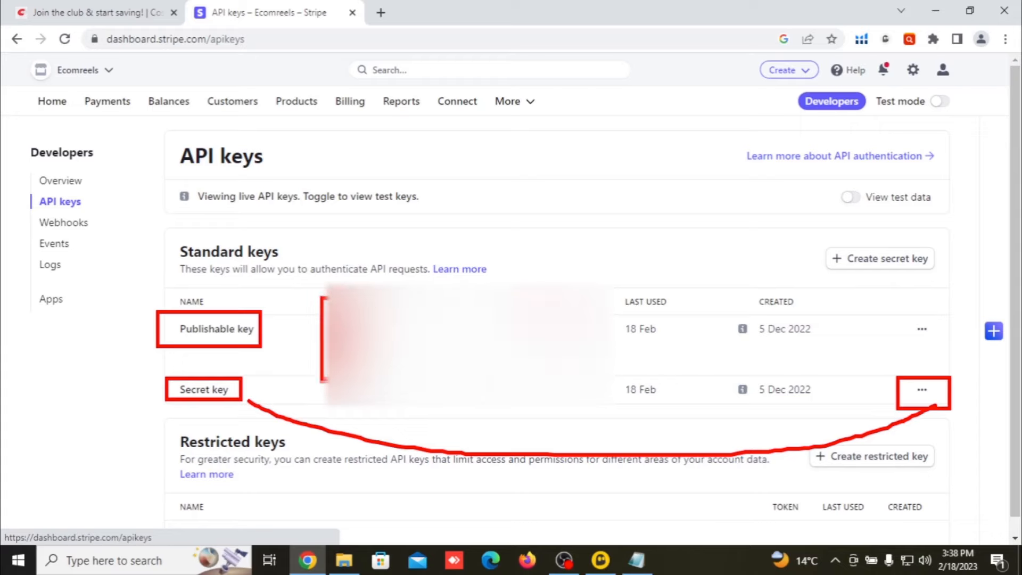
{"action": "left_click", "coordinate": [453, 345]}
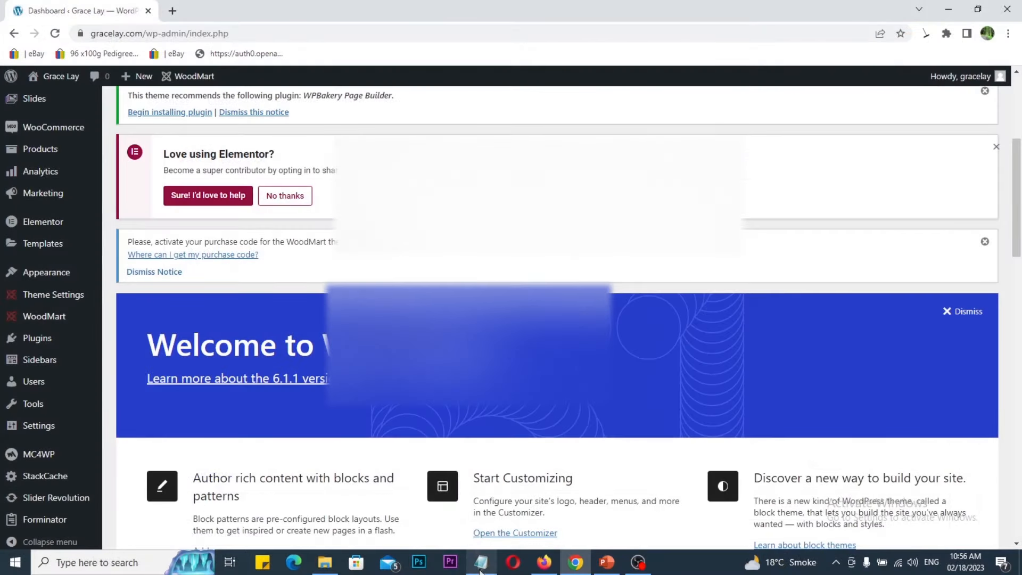
{"action": "left_click", "coordinate": [480, 565]}
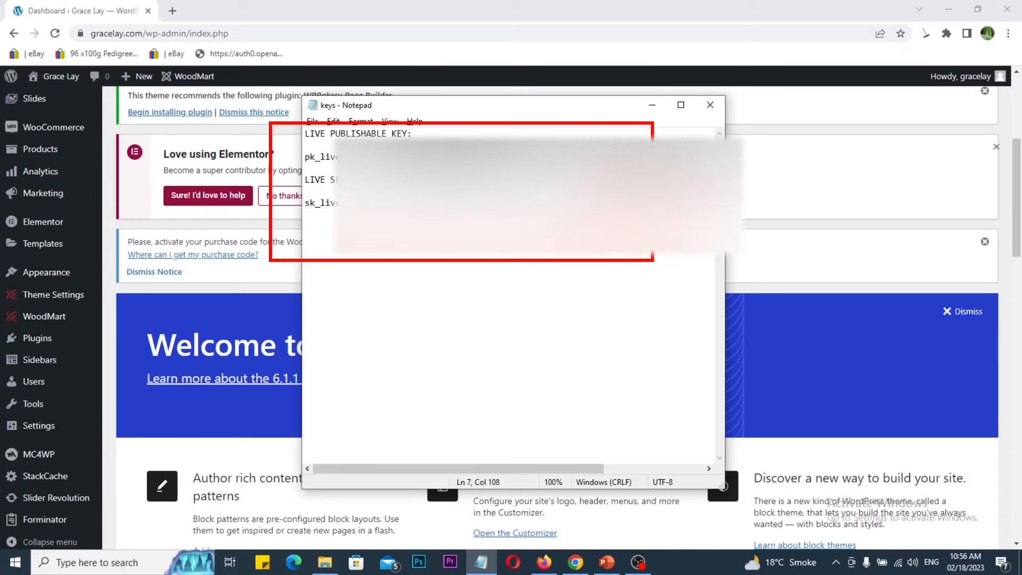
{"action": "left_click", "coordinate": [653, 105]}
In the WordPress dashboard, go to adding a new plugin and search for "stripe".
{"action": "mouse_move", "coordinate": [52, 297]}
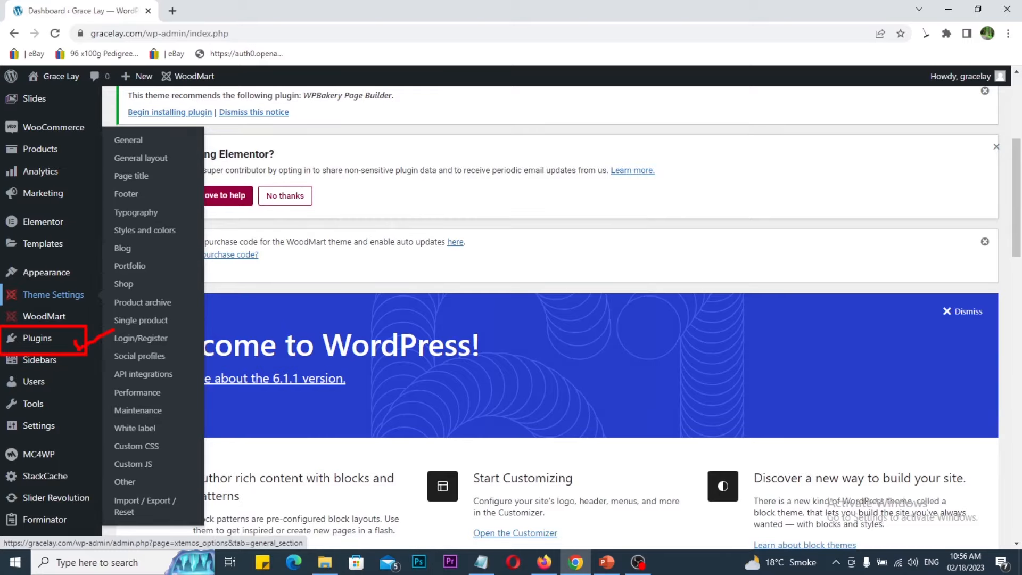
{"action": "mouse_move", "coordinate": [37, 338]}
{"action": "left_click", "coordinate": [129, 359]}
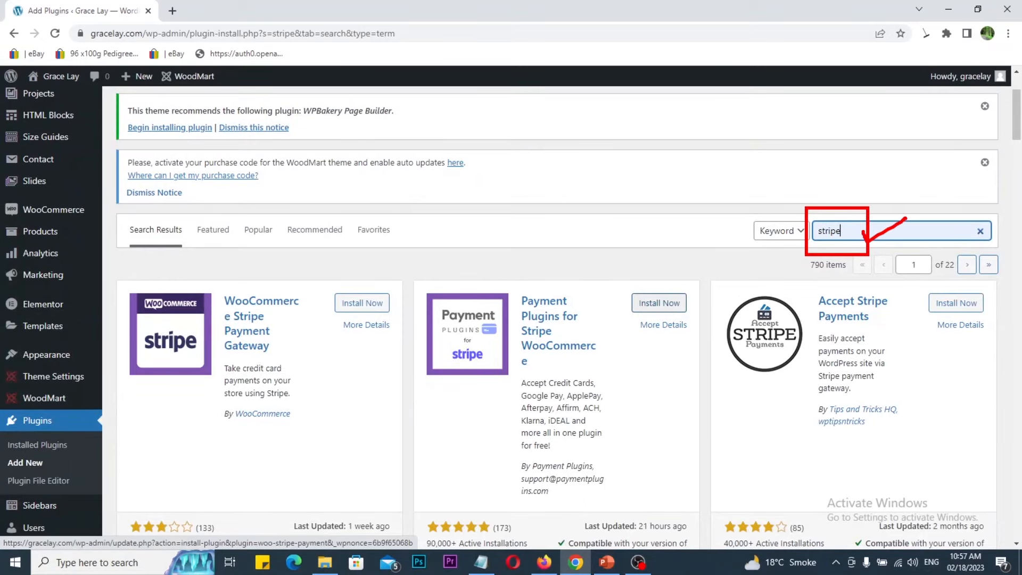
{"action": "key", "text": "Escape"}
{"action": "key", "text": "Escape"}
{"action": "key", "text": "ctrl+2"}
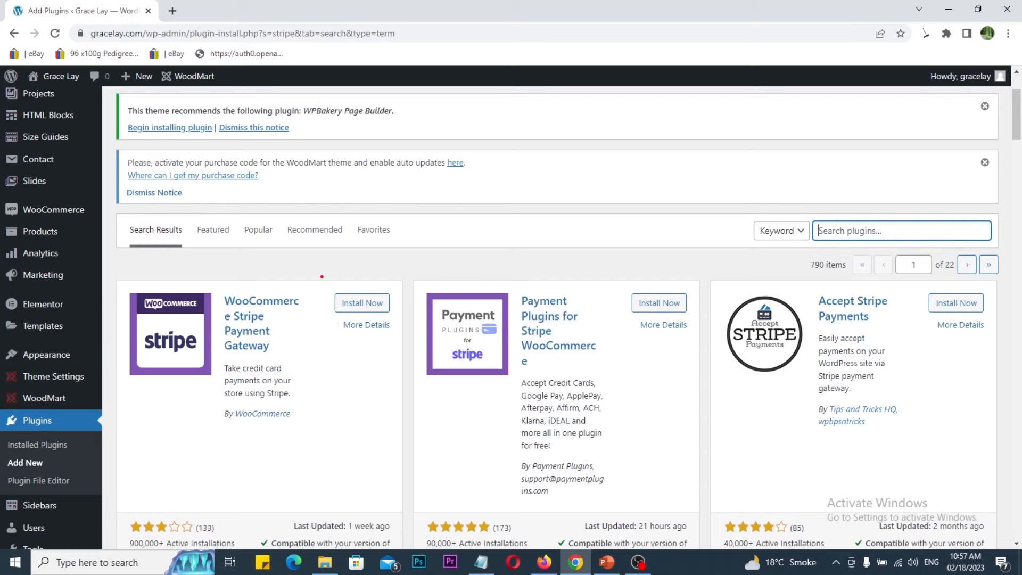
{"action": "left_click_drag", "start_coordinate": [322, 276], "coordinate": [407, 343]}
{"action": "mouse_move", "coordinate": [373, 303]}
{"action": "left_mouse_down"}
{"action": "mouse_move", "coordinate": [385, 324]}
{"action": "mouse_move", "coordinate": [405, 289]}
{"action": "left_mouse_up"}
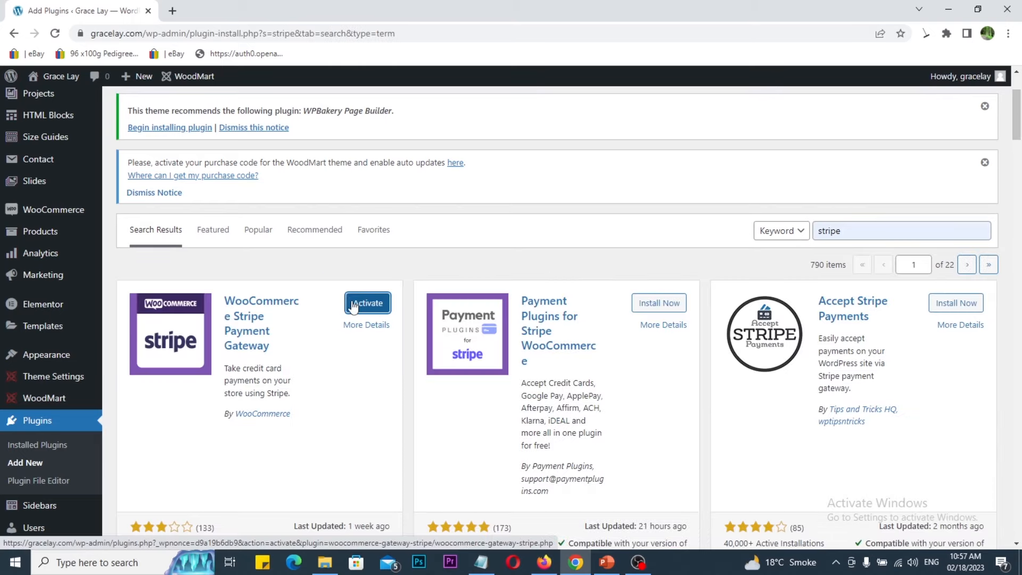
Install and activate the WooCommerce Stripe Payment Gateway plugin.
{"action": "left_click", "coordinate": [353, 306]}
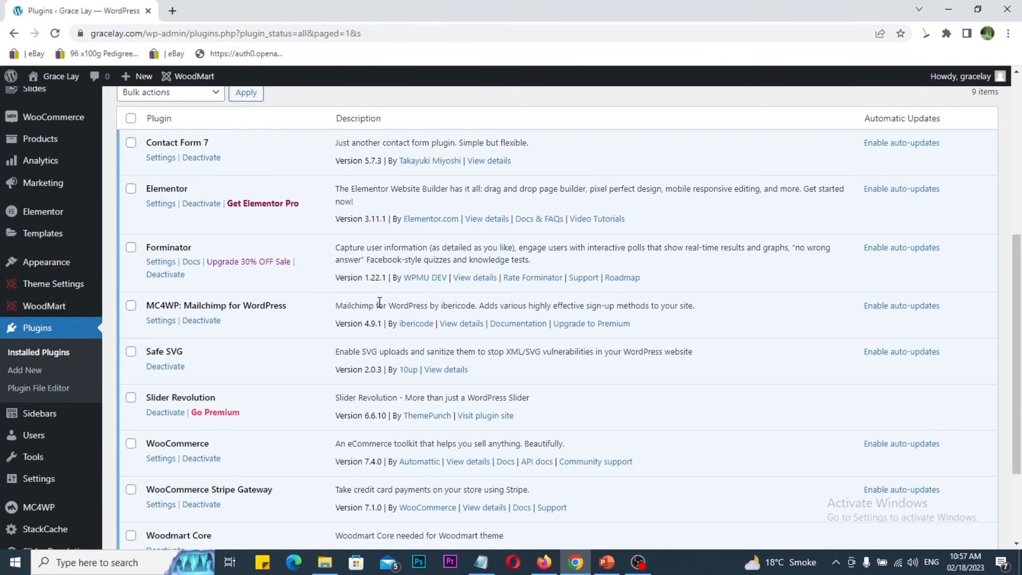
Open the settings of the WooCommerce Stripe Gateway plugin from the installed plugins.
{"action": "scroll", "coordinate": [350, 328], "scroll_direction": "down", "scroll_amount": 3}
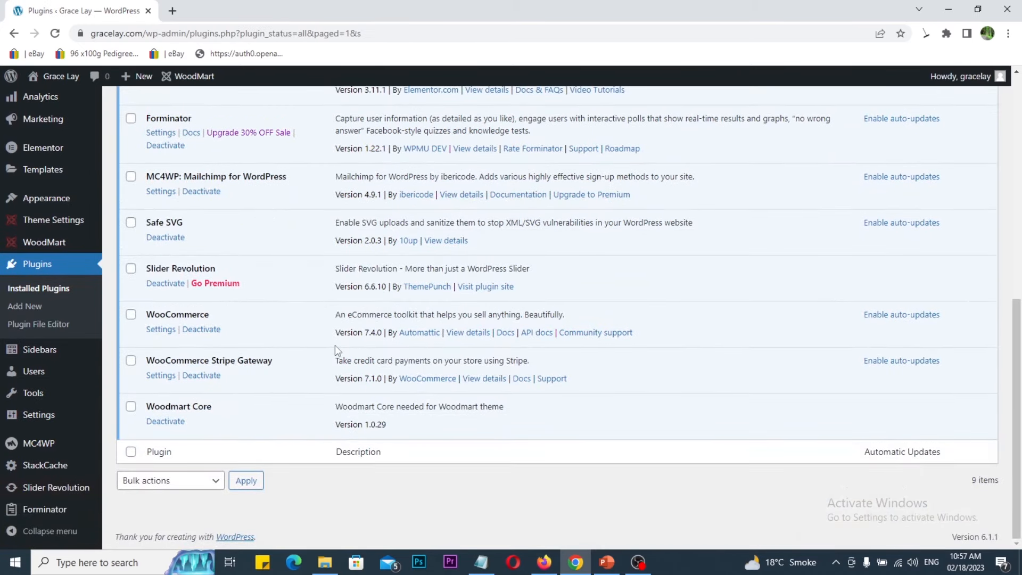
{"action": "left_click_drag", "start_coordinate": [131, 363], "coordinate": [208, 393]}
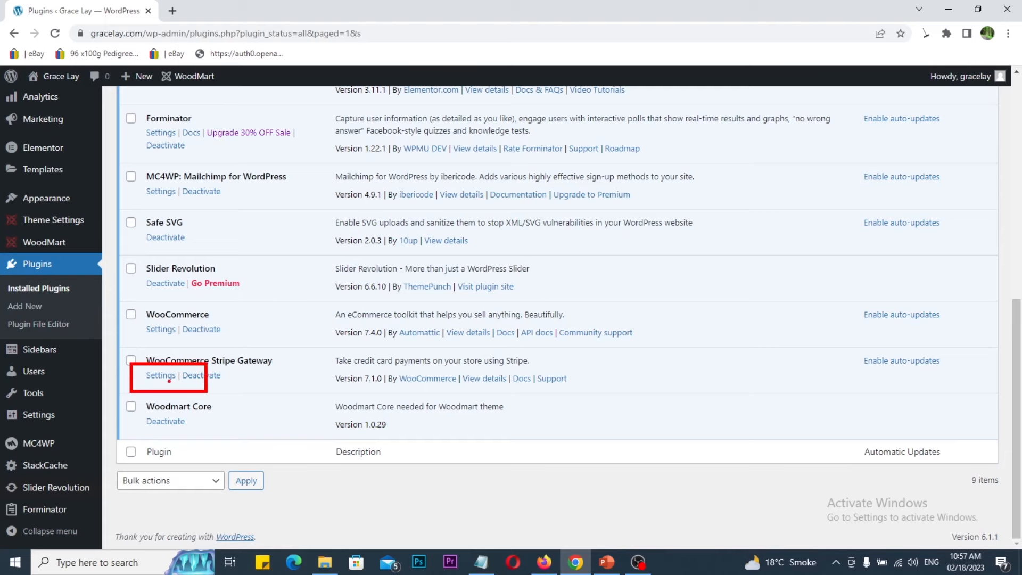
{"action": "left_click", "coordinate": [156, 378]}
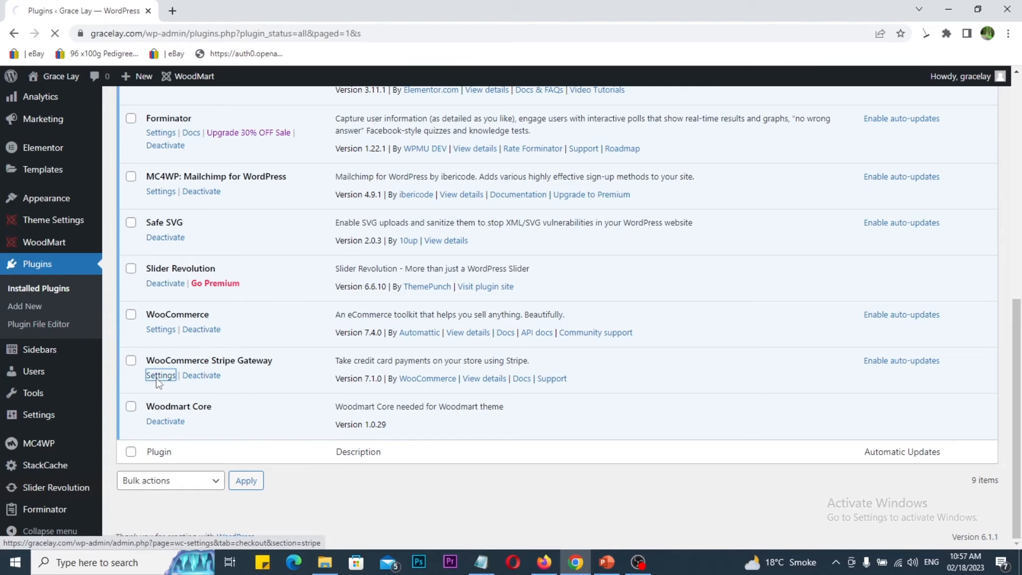
{"action": "scroll", "coordinate": [324, 350], "scroll_direction": "down", "scroll_amount": 5}
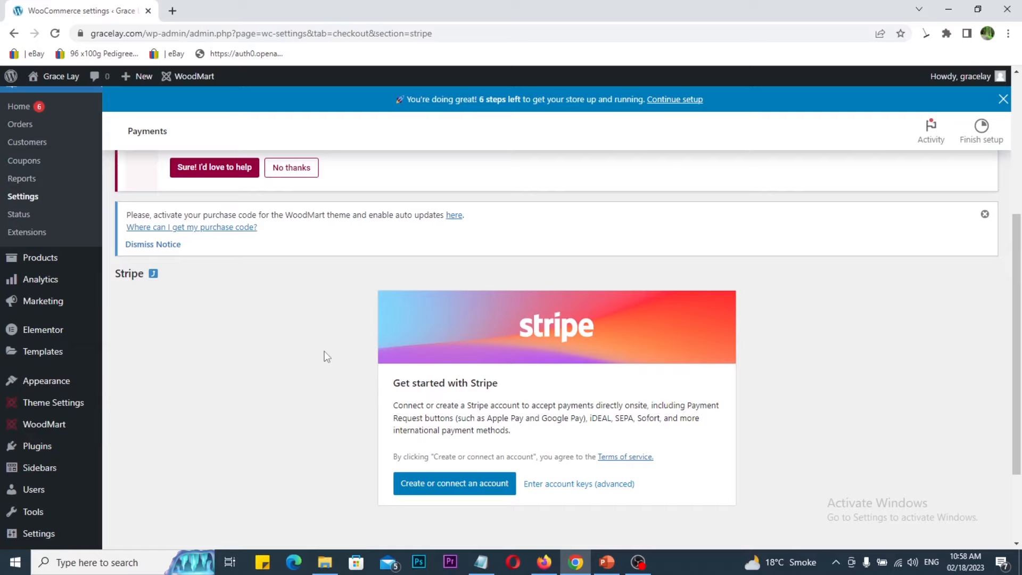
{"action": "key", "text": "ctrl+2"}
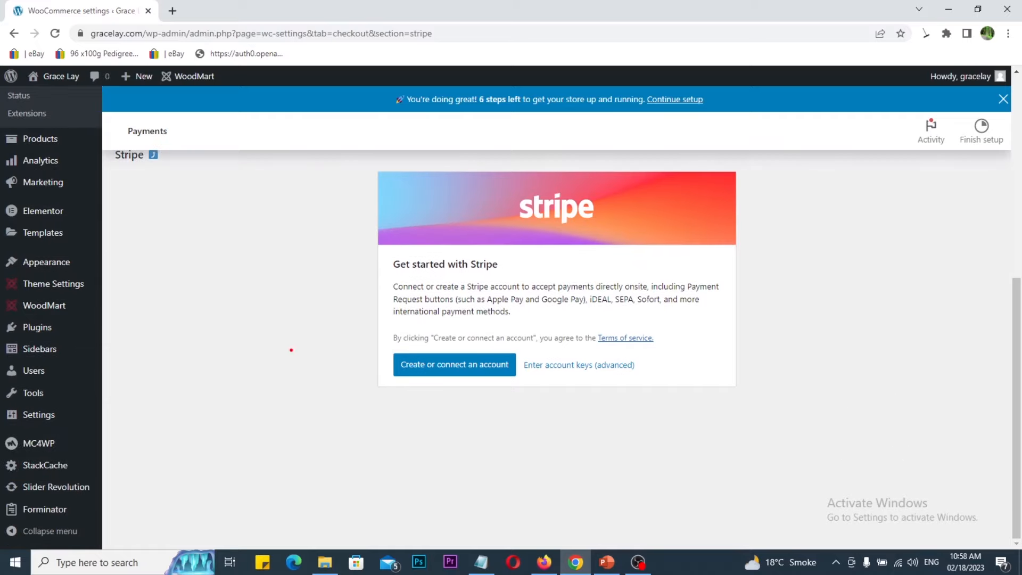
{"action": "mouse_move", "coordinate": [347, 169]}
{"action": "left_mouse_down"}
{"action": "mouse_move", "coordinate": [677, 416]}
{"action": "mouse_move", "coordinate": [798, 414]}
{"action": "left_mouse_up"}
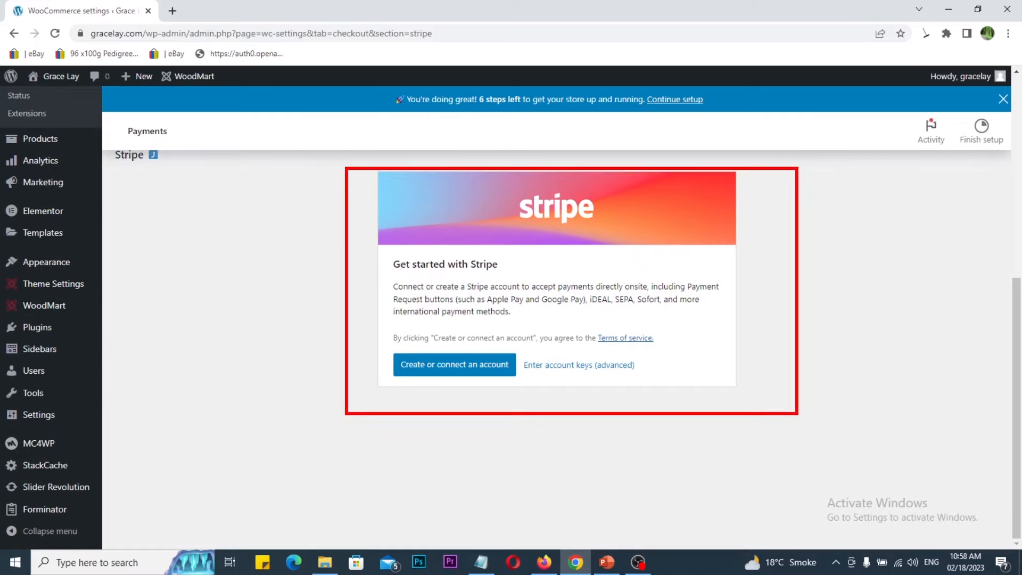
{"action": "left_click_drag", "start_coordinate": [383, 346], "coordinate": [508, 394]}
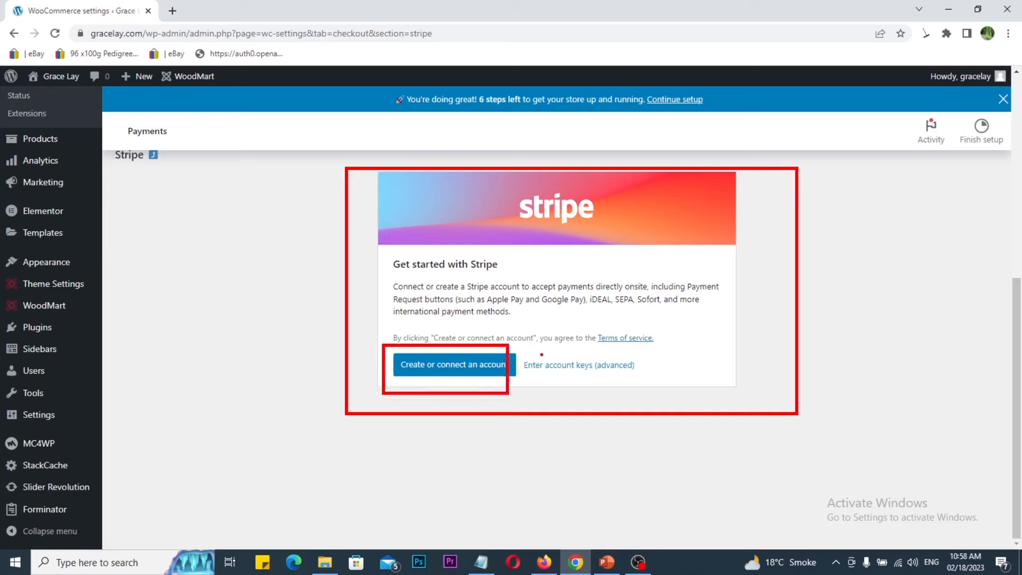
{"action": "mouse_move", "coordinate": [525, 346]}
{"action": "left_mouse_down"}
{"action": "mouse_move", "coordinate": [646, 399]}
{"action": "mouse_move", "coordinate": [698, 372]}
{"action": "left_mouse_up"}
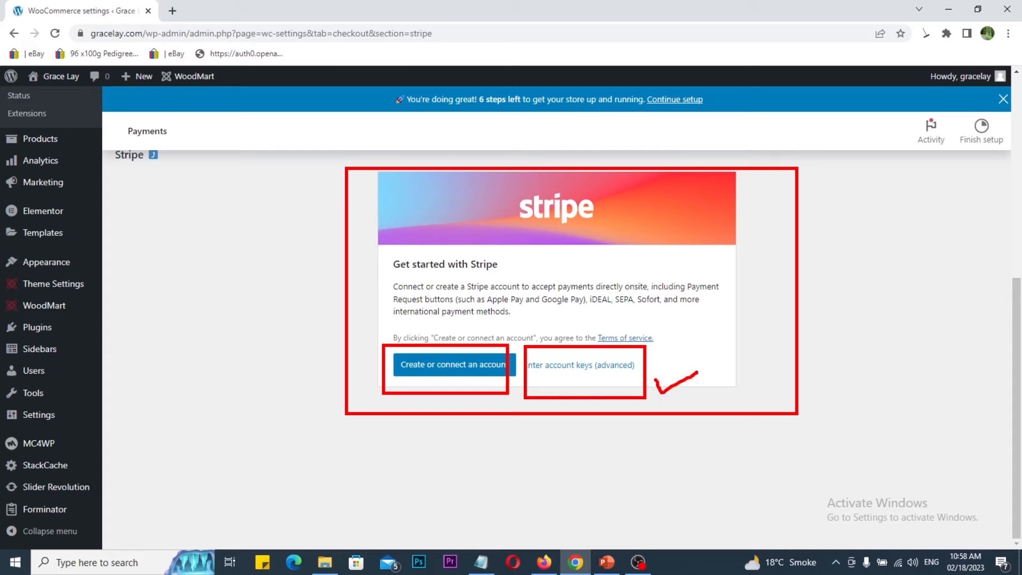
{"action": "key", "text": "Escape"}
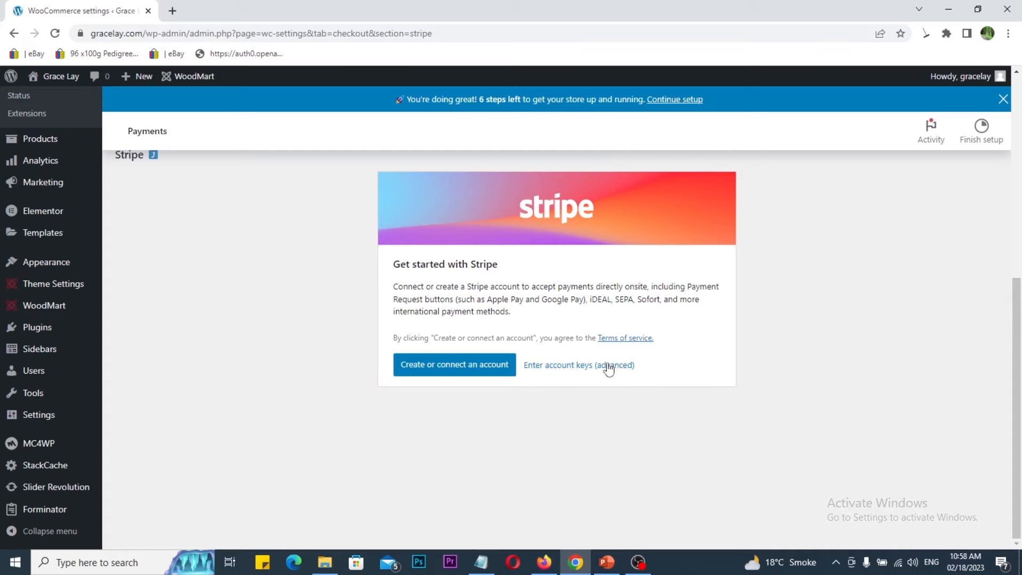
Choose to enter the Stripe account keys manually instead of creating or connecting an account.
{"action": "left_click", "coordinate": [554, 373]}
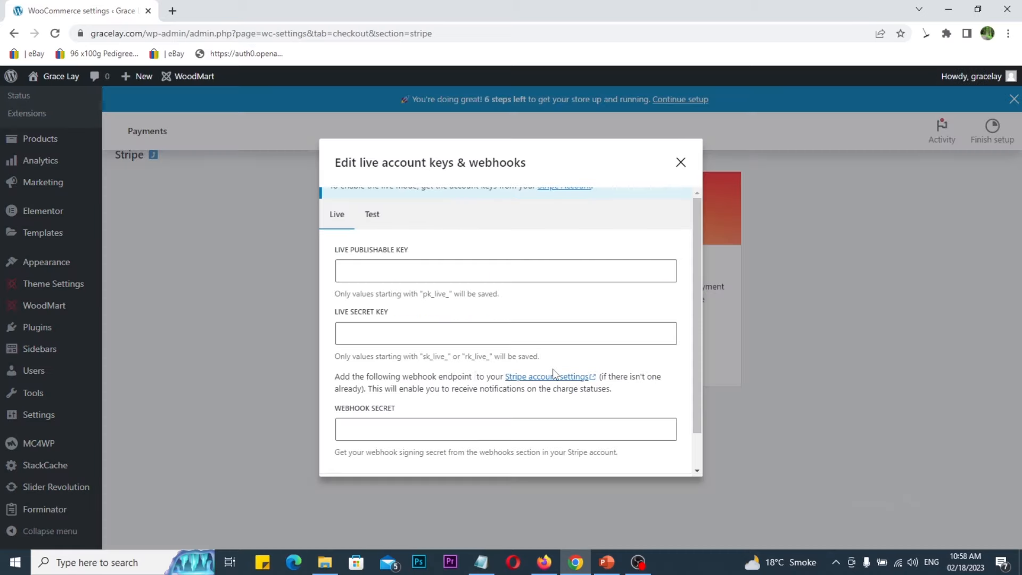
{"action": "mouse_move", "coordinate": [326, 239]}
{"action": "left_mouse_down"}
{"action": "mouse_move", "coordinate": [369, 267]}
{"action": "mouse_move", "coordinate": [448, 283]}
{"action": "mouse_move", "coordinate": [467, 257]}
{"action": "left_mouse_up"}
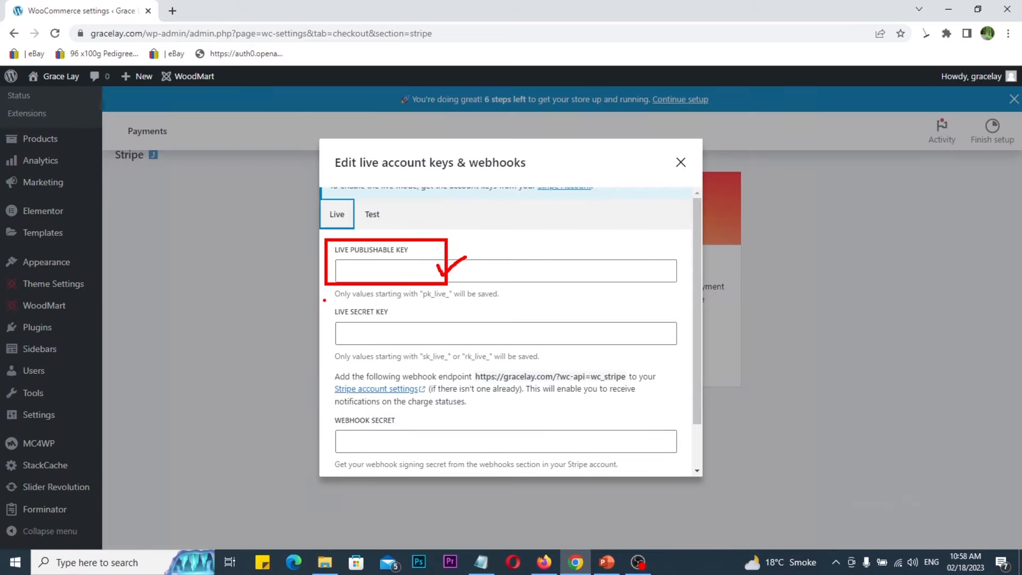
{"action": "mouse_move", "coordinate": [324, 300]}
{"action": "left_mouse_down"}
{"action": "mouse_move", "coordinate": [388, 344]}
{"action": "mouse_move", "coordinate": [437, 358]}
{"action": "mouse_move", "coordinate": [473, 319]}
{"action": "left_mouse_up"}
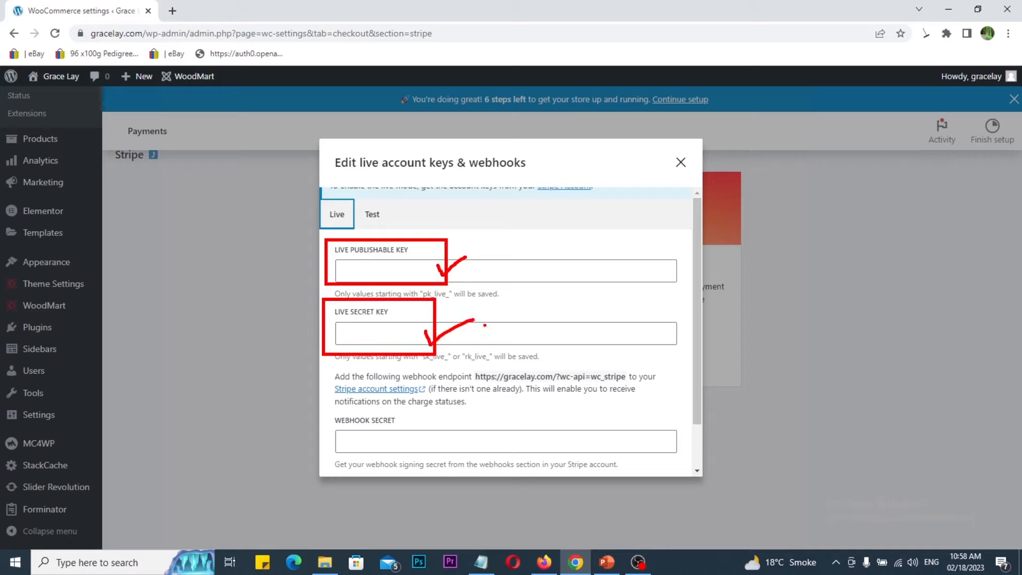
{"action": "key", "text": "Escape"}
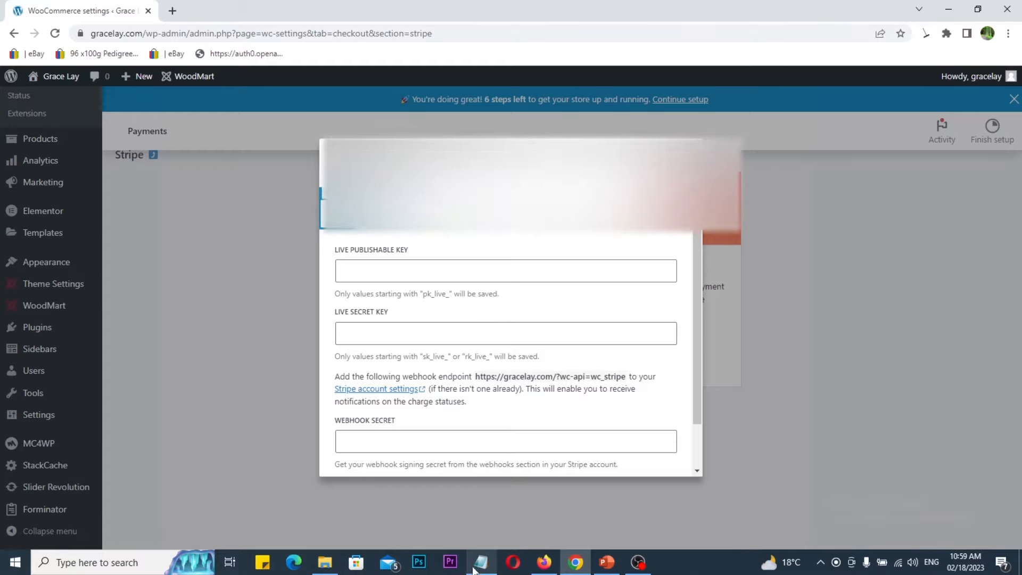
Copy the live publishable key from the keys Notepad file and paste it into the Live Publishable Key field.
{"action": "left_click", "coordinate": [475, 568]}
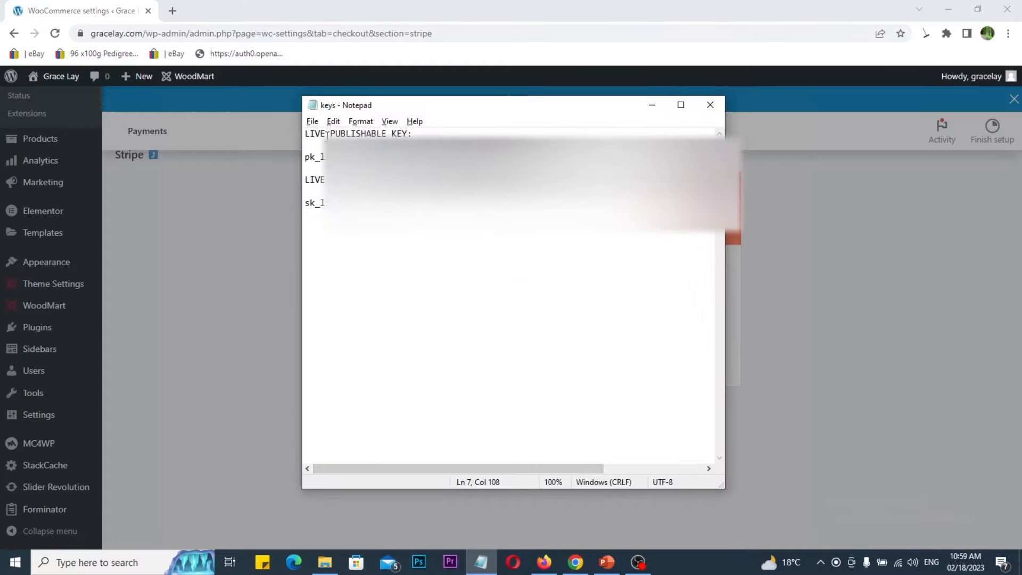
{"action": "triple_click", "coordinate": [315, 156]}
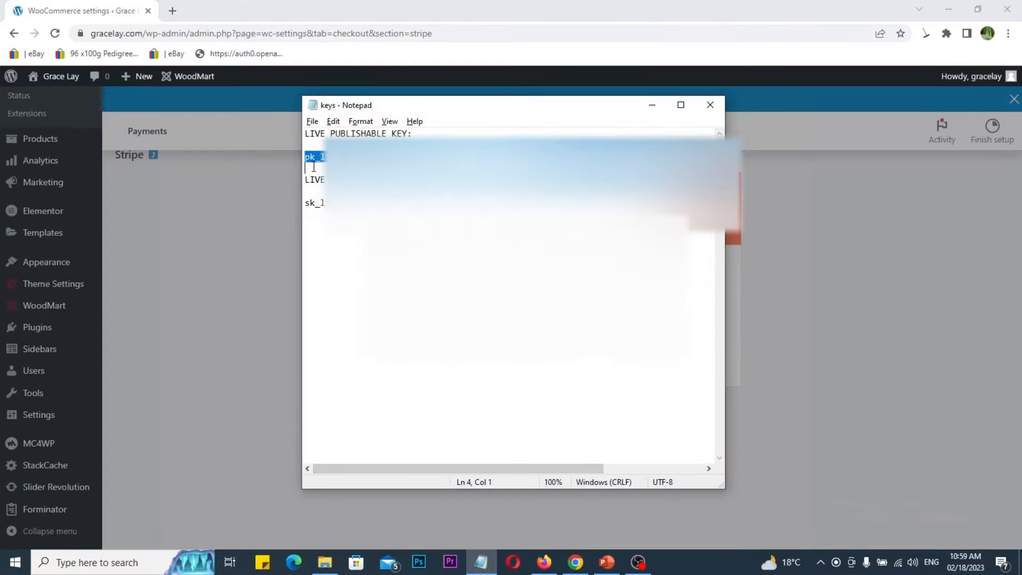
{"action": "key", "text": "ctrl+c"}
{"action": "key", "text": "alt+Tab"}
{"action": "left_click", "coordinate": [347, 271]}
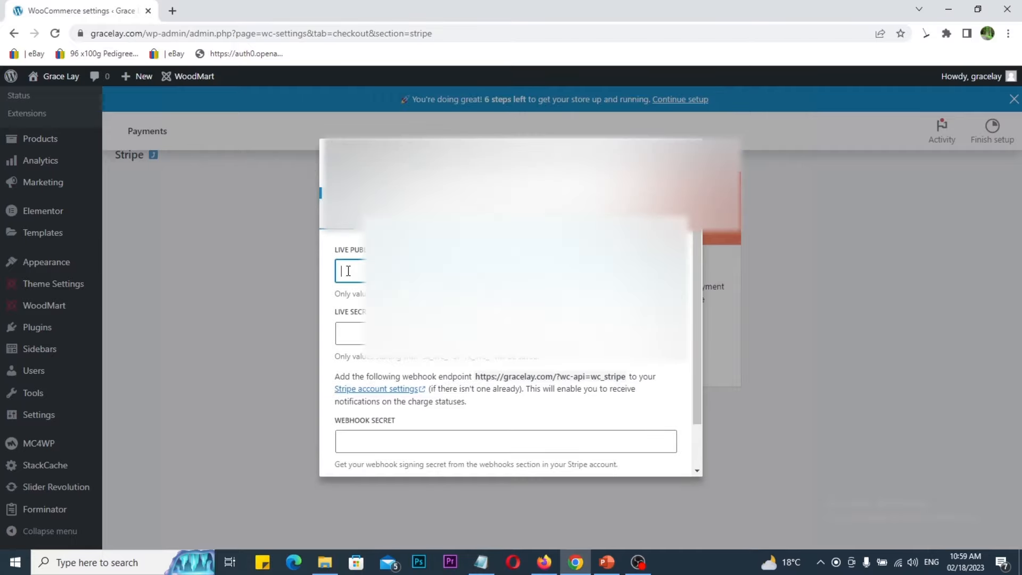
{"action": "key", "text": "ctrl+v"}
Copy the live secret key from the keys Notepad file and paste it into the Live Secret Key field.
{"action": "key", "text": "alt+Tab"}
{"action": "key", "text": "alt+Tab"}
{"action": "key", "text": "alt+Tab"}
{"action": "left_click", "coordinate": [305, 221]}
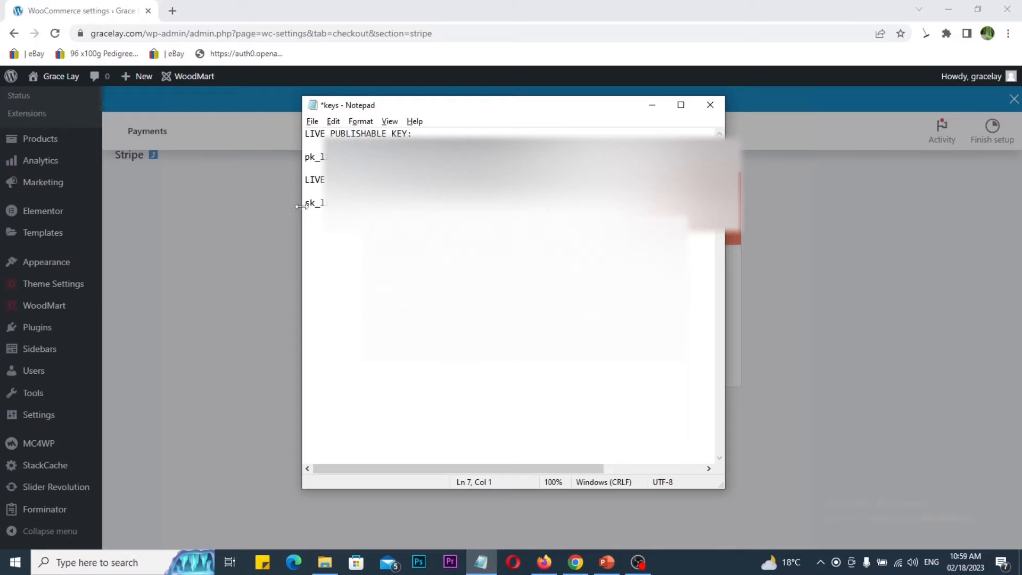
{"action": "triple_click", "coordinate": [308, 203]}
{"action": "key", "text": "ctrl+c"}
{"action": "key", "text": "alt+Tab"}
{"action": "left_click", "coordinate": [345, 335]}
{"action": "key", "text": "ctrl+v"}
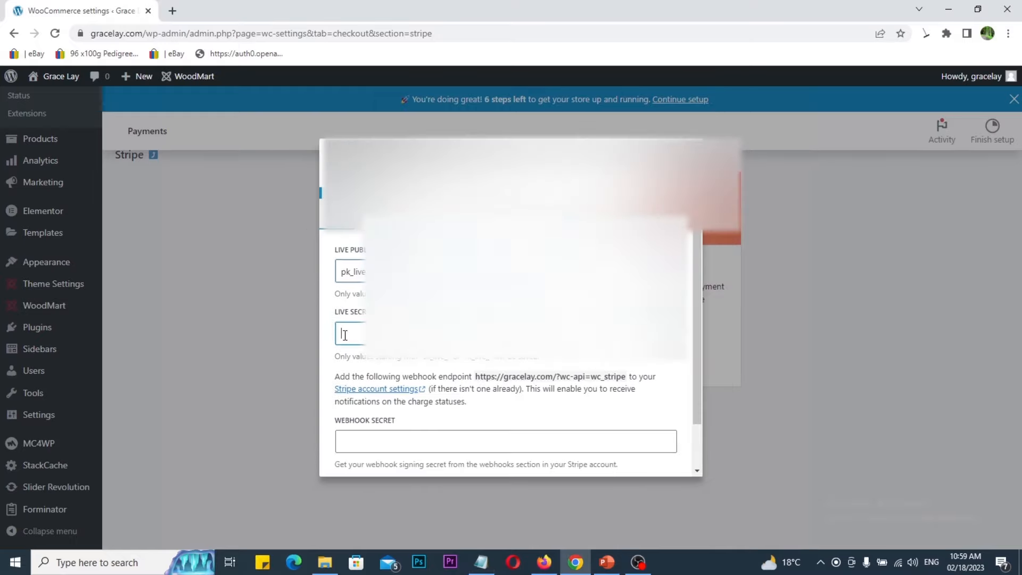
{"action": "key", "text": "ctrl+a"}
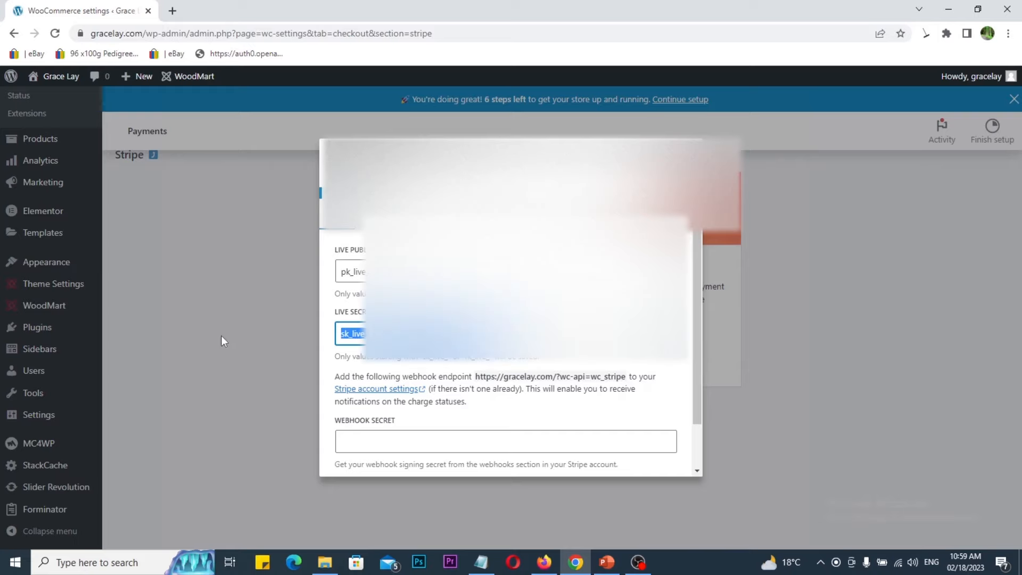
Save the live Stripe account keys, leaving the webhook secret empty.
{"action": "scroll", "coordinate": [511, 330], "scroll_direction": "down", "scroll_amount": 1}
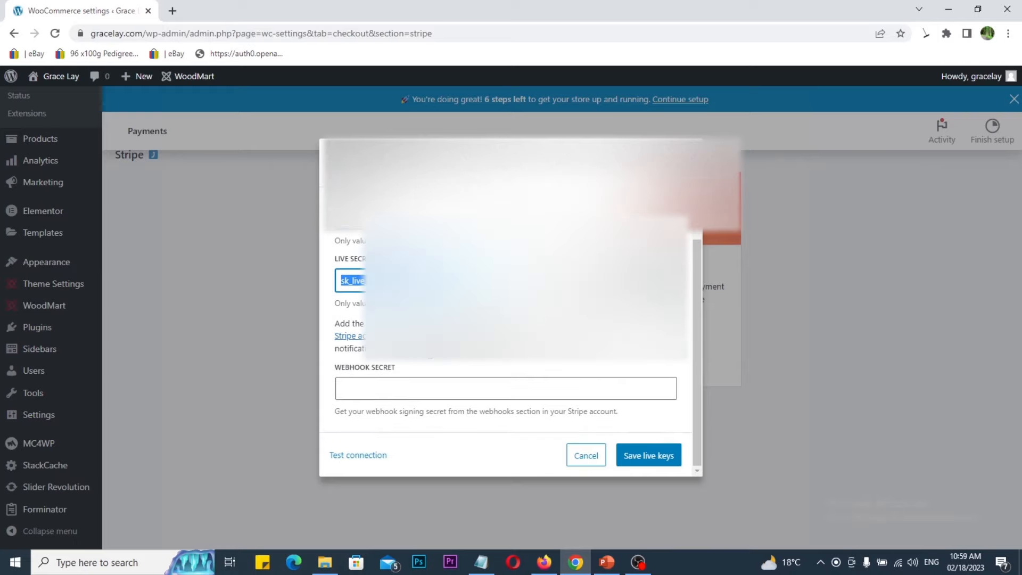
{"action": "left_click", "coordinate": [448, 373]}
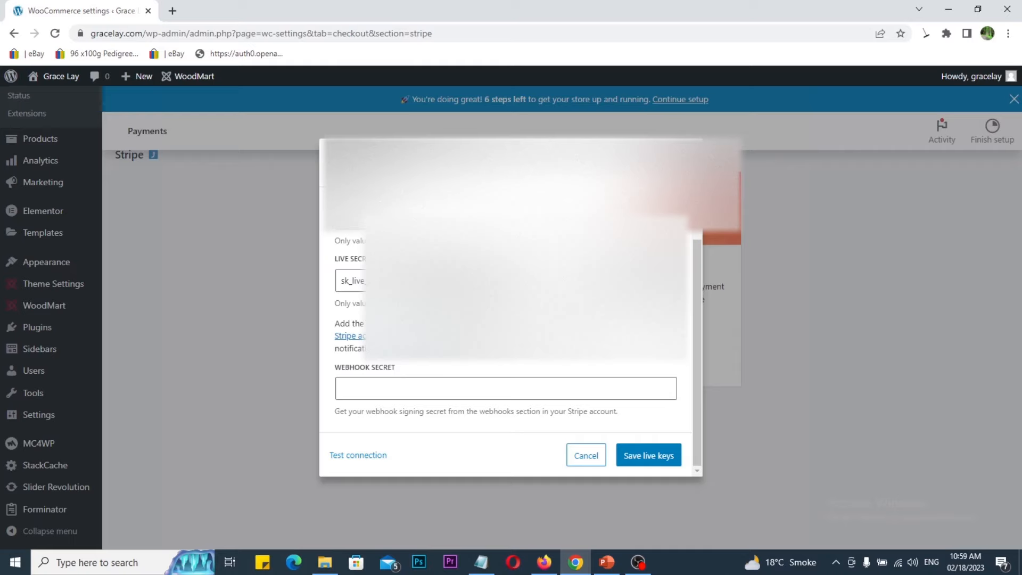
{"action": "left_click_drag", "start_coordinate": [611, 425], "coordinate": [685, 473]}
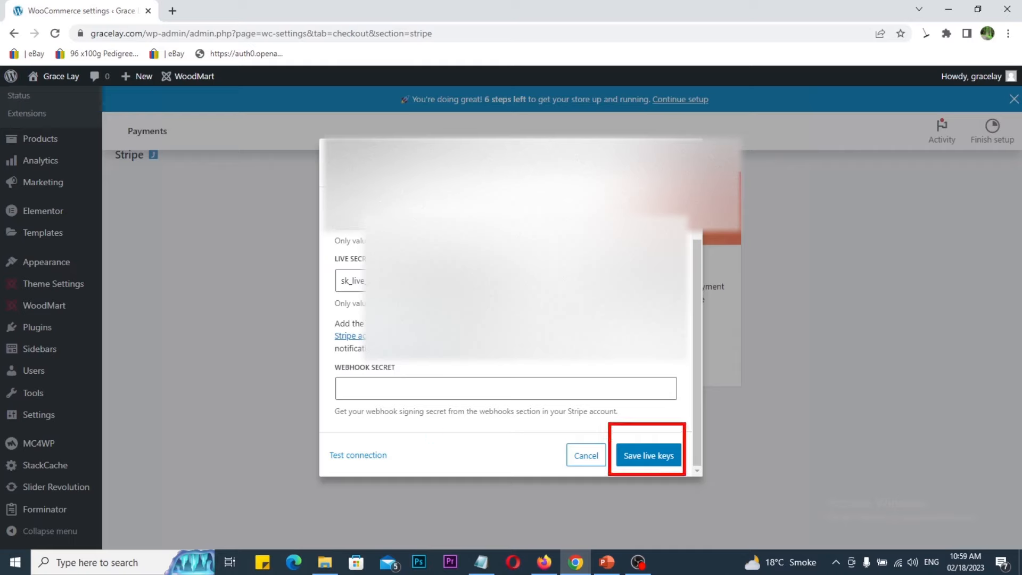
{"action": "left_click", "coordinate": [649, 455]}
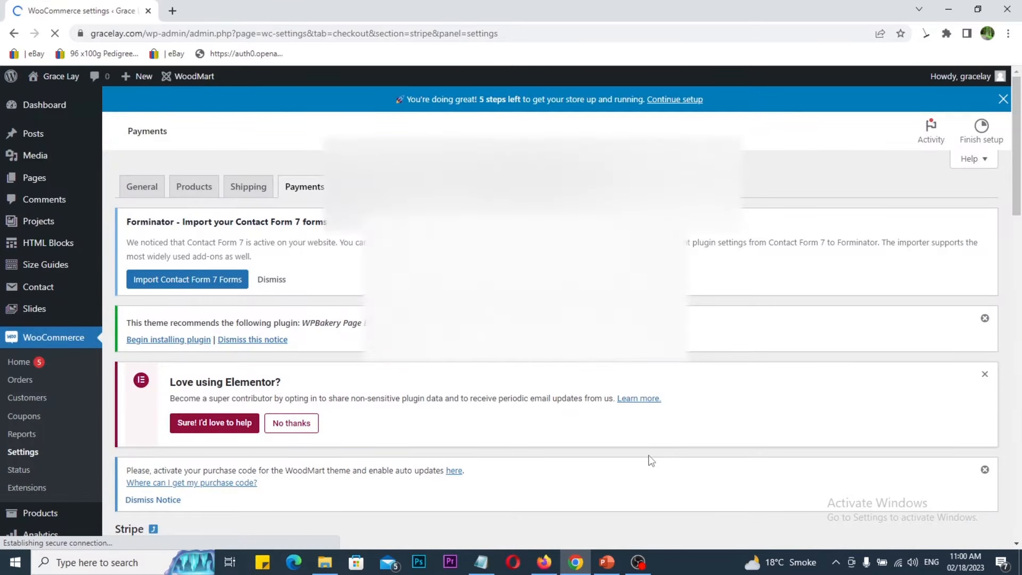
Reopen the Stripe account keys for editing and test the connection with the live keys.
{"action": "scroll", "coordinate": [648, 456], "scroll_direction": "down", "scroll_amount": 7}
{"action": "scroll", "coordinate": [651, 460], "scroll_direction": "down", "scroll_amount": 3}
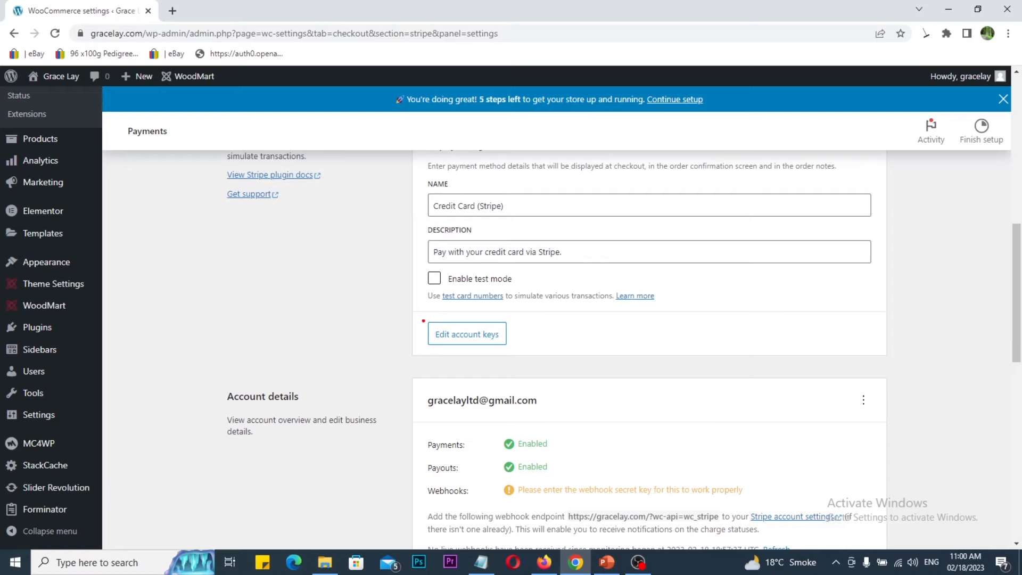
{"action": "left_click", "coordinate": [437, 333]}
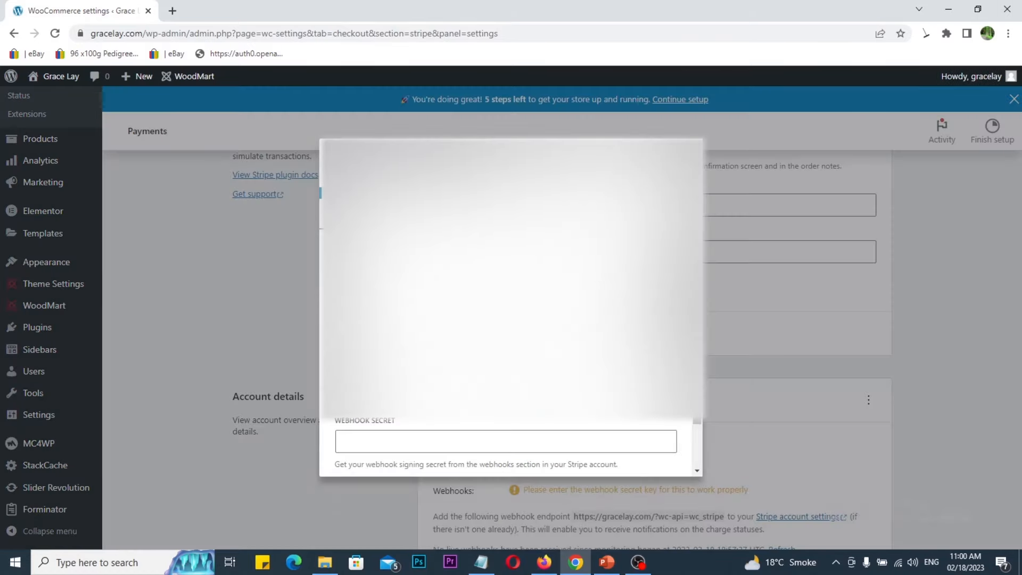
{"action": "scroll", "coordinate": [506, 441], "scroll_direction": "down", "scroll_amount": 2}
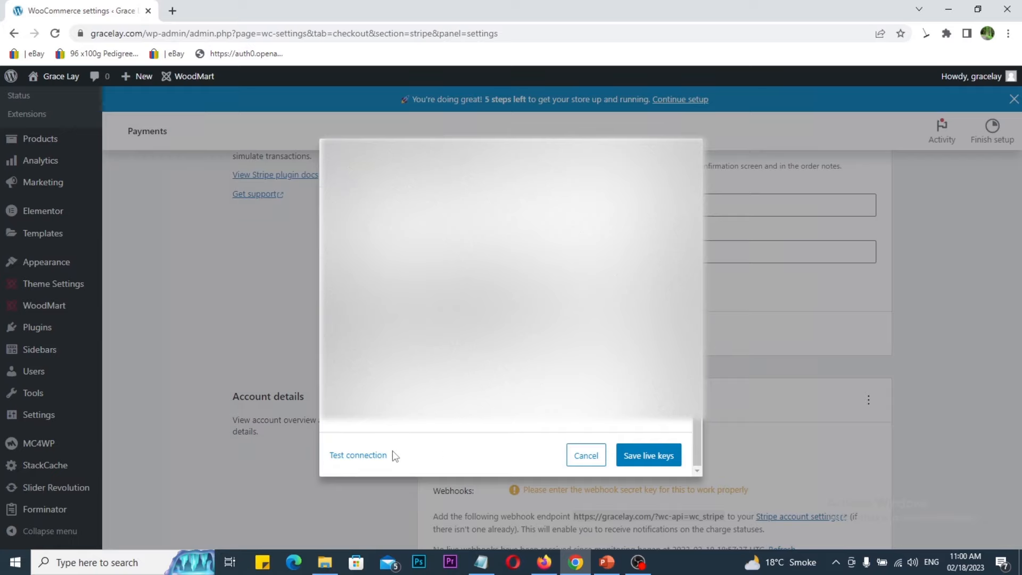
{"action": "left_click", "coordinate": [359, 458]}
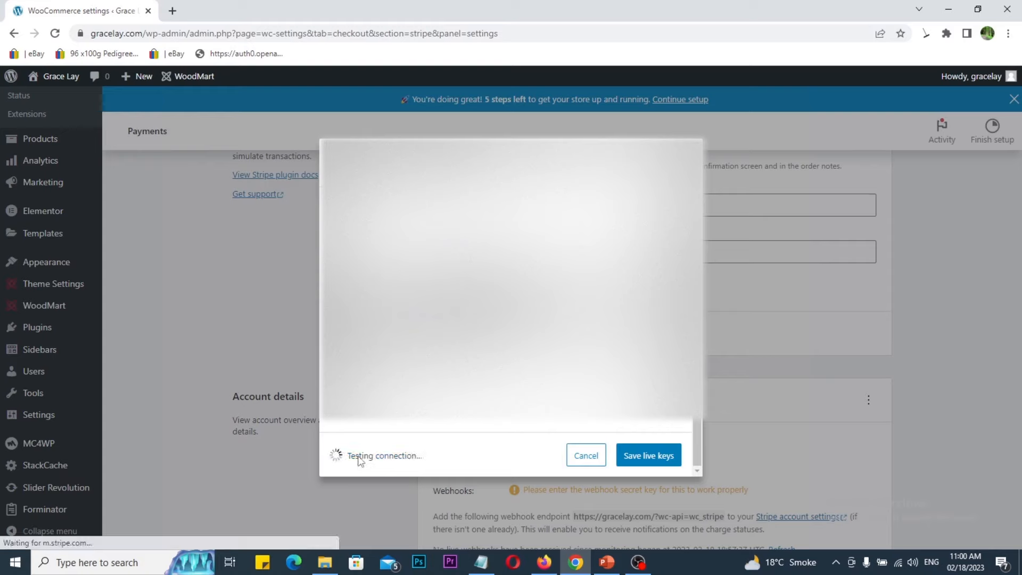
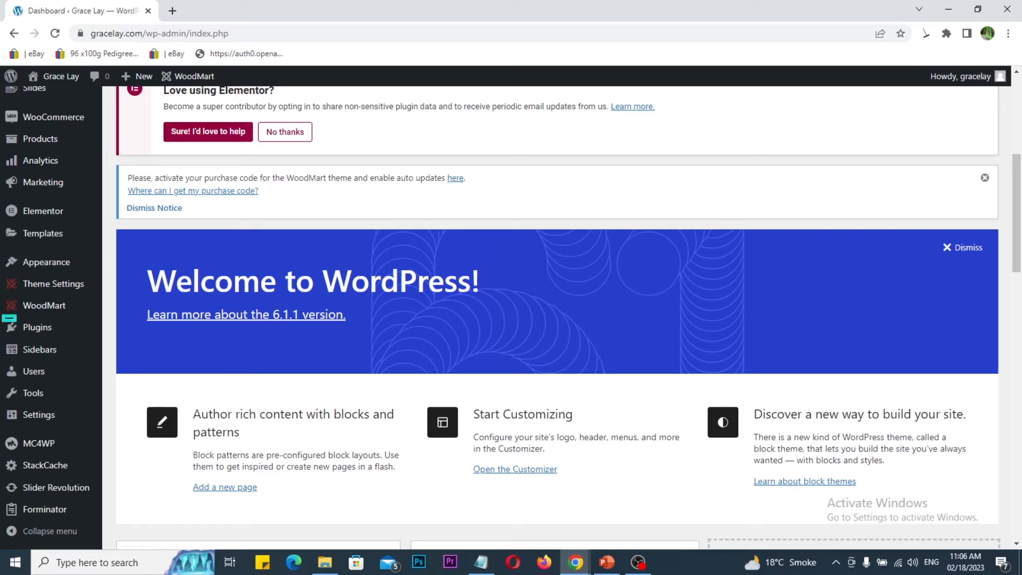
Find "PayPal Checkout Gateway" among the new plugins, then install and activate WooCommerce PayPal Checkout Payment Gateway by WooCommerce.
{"action": "mouse_move", "coordinate": [49, 329]}
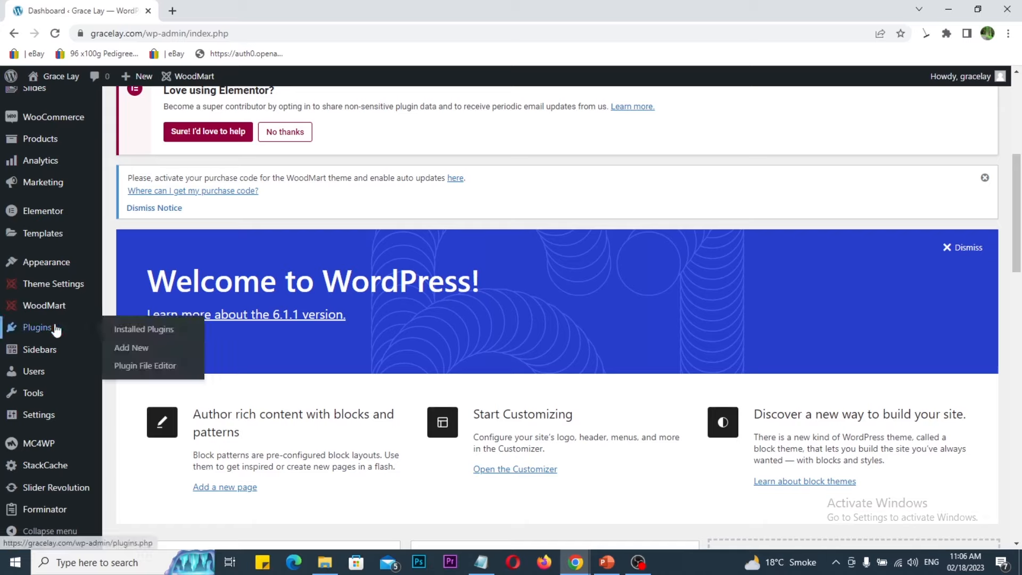
{"action": "left_click", "coordinate": [132, 353]}
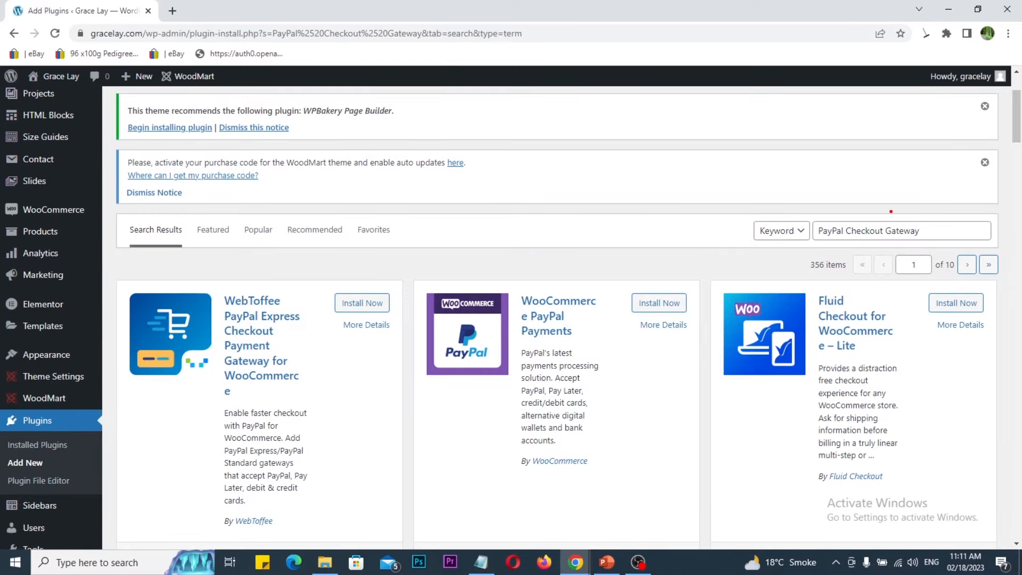
{"action": "mouse_move", "coordinate": [812, 199]}
{"action": "left_mouse_down"}
{"action": "mouse_move", "coordinate": [861, 230]}
{"action": "mouse_move", "coordinate": [949, 249]}
{"action": "left_mouse_up"}
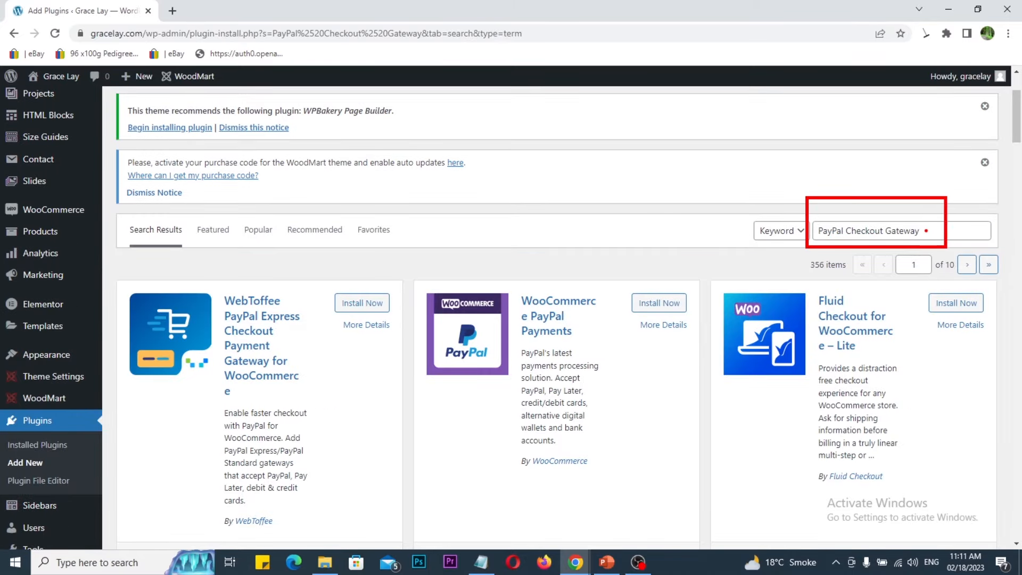
{"action": "scroll", "coordinate": [679, 355], "scroll_direction": "down", "scroll_amount": 8}
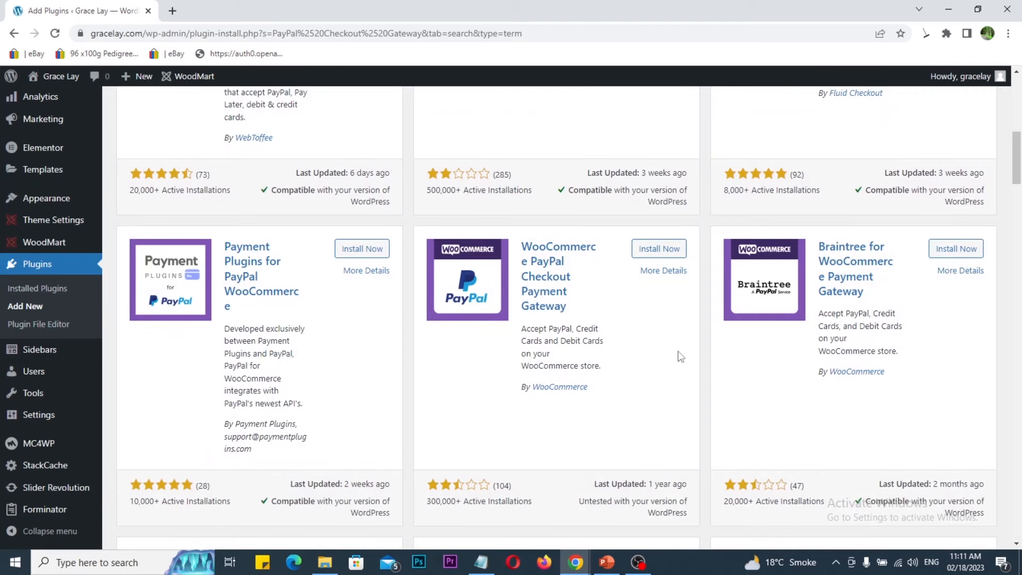
{"action": "left_click_drag", "start_coordinate": [510, 376], "coordinate": [598, 411]}
{"action": "left_click_drag", "start_coordinate": [515, 233], "coordinate": [600, 320]}
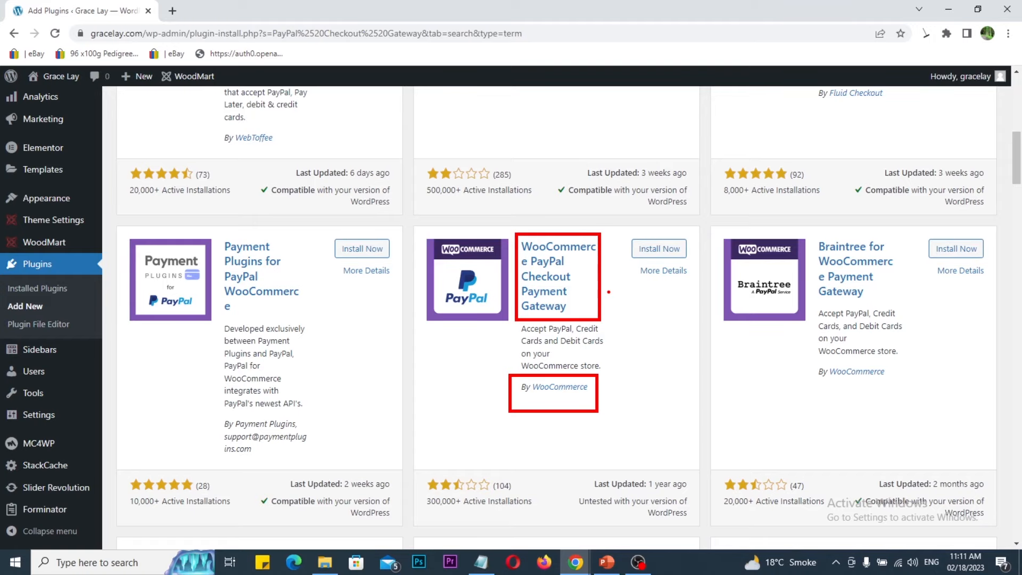
{"action": "left_click", "coordinate": [659, 248]}
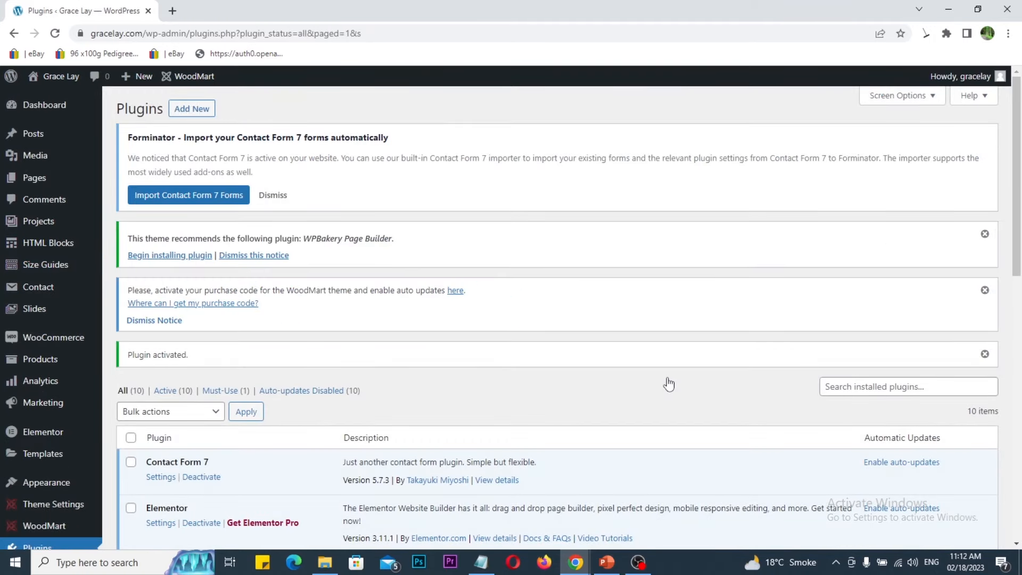
Open the settings of the WooCommerce PayPal Checkout Gateway plugin from the installed plugins list.
{"action": "scroll", "coordinate": [669, 383], "scroll_direction": "down", "scroll_amount": 10}
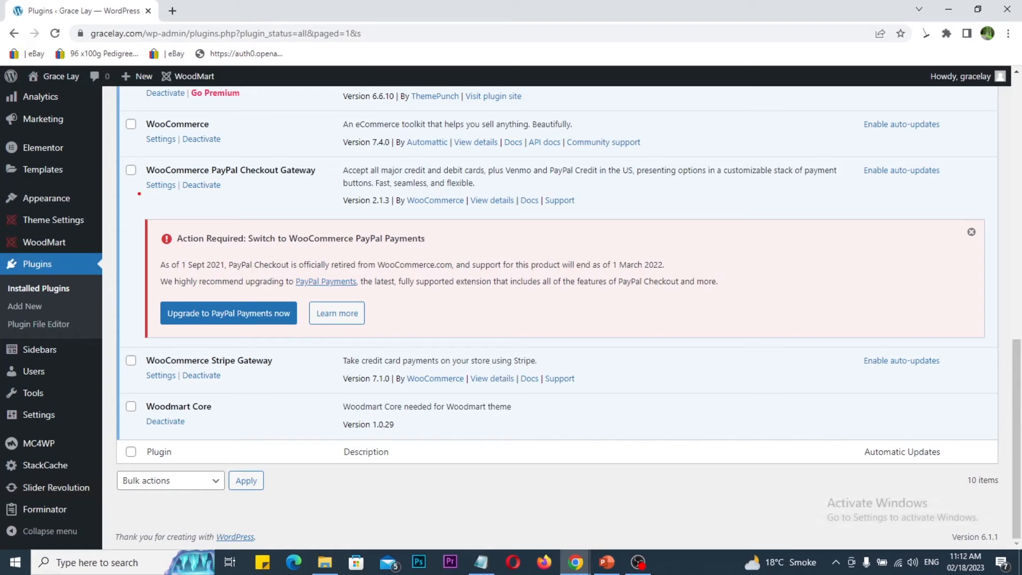
{"action": "left_click_drag", "start_coordinate": [131, 175], "coordinate": [241, 200]}
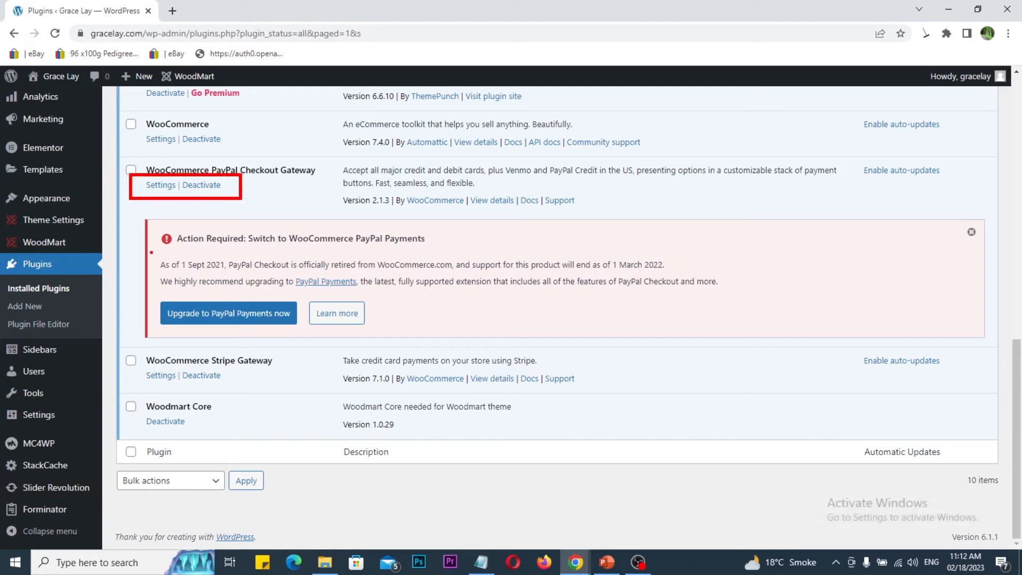
{"action": "mouse_move", "coordinate": [129, 214]}
{"action": "left_mouse_down"}
{"action": "mouse_move", "coordinate": [426, 331]}
{"action": "mouse_move", "coordinate": [577, 366]}
{"action": "left_mouse_up"}
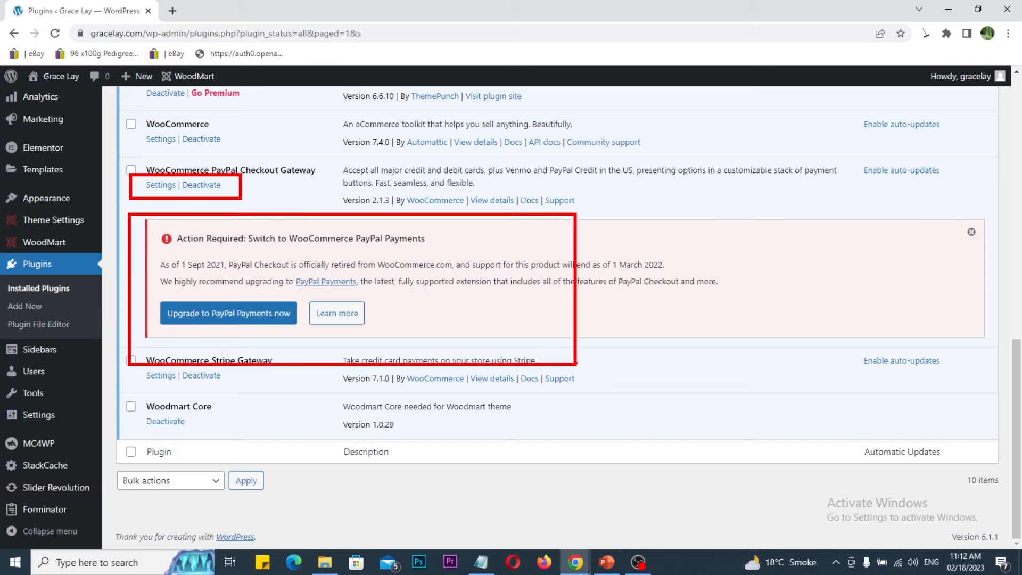
{"action": "left_click_drag", "start_coordinate": [561, 269], "coordinate": [493, 318]}
{"action": "mouse_move", "coordinate": [492, 279]}
{"action": "left_mouse_down"}
{"action": "mouse_move", "coordinate": [545, 313]}
{"action": "mouse_move", "coordinate": [581, 264]}
{"action": "mouse_move", "coordinate": [469, 363]}
{"action": "mouse_move", "coordinate": [607, 285]}
{"action": "left_mouse_up"}
{"action": "key", "text": "Escape"}
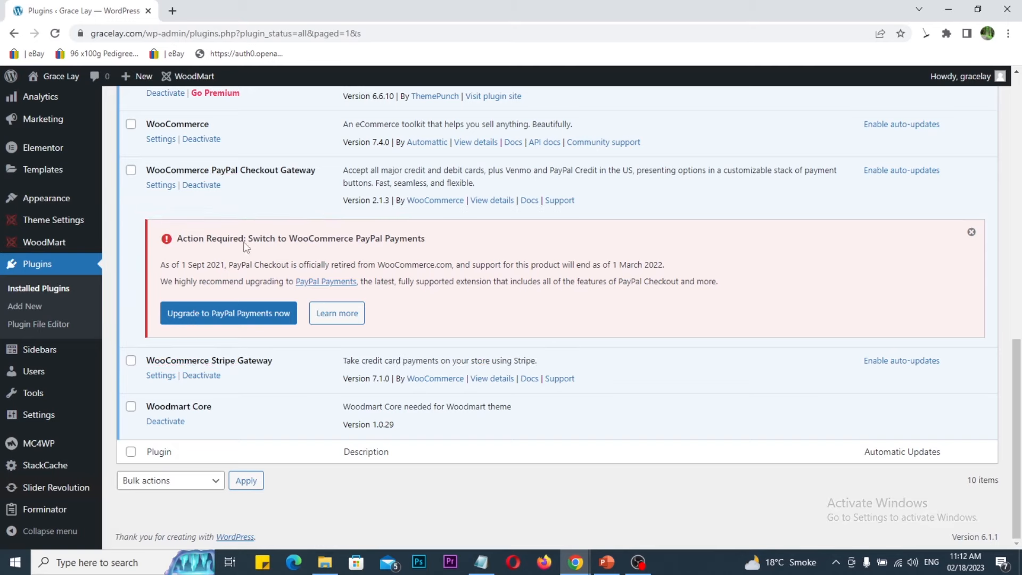
{"action": "left_click", "coordinate": [159, 186]}
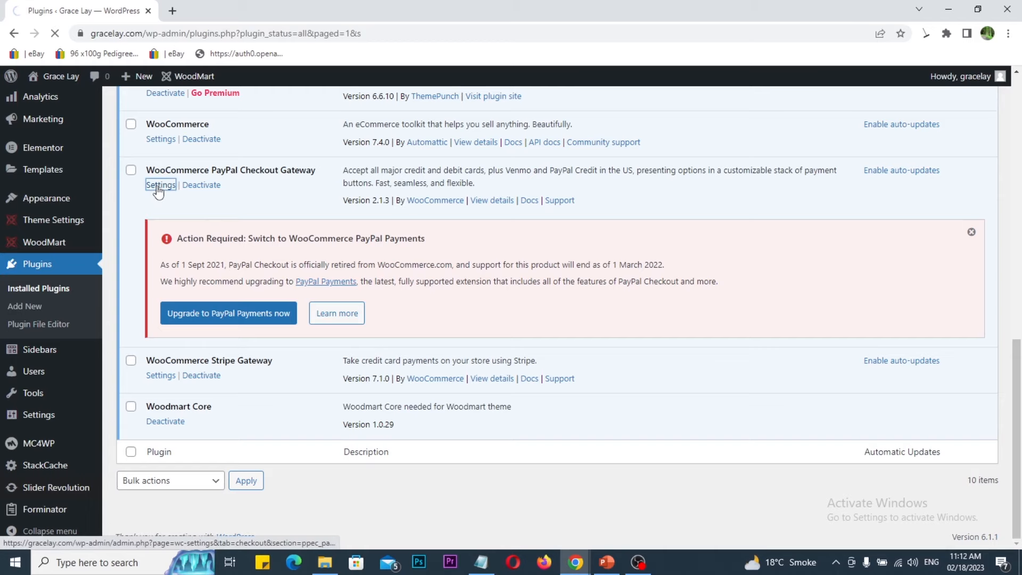
Switch the PayPal Checkout API credentials to manual input instead of linking an existing PayPal account.
{"action": "key", "text": "ctrl+2"}
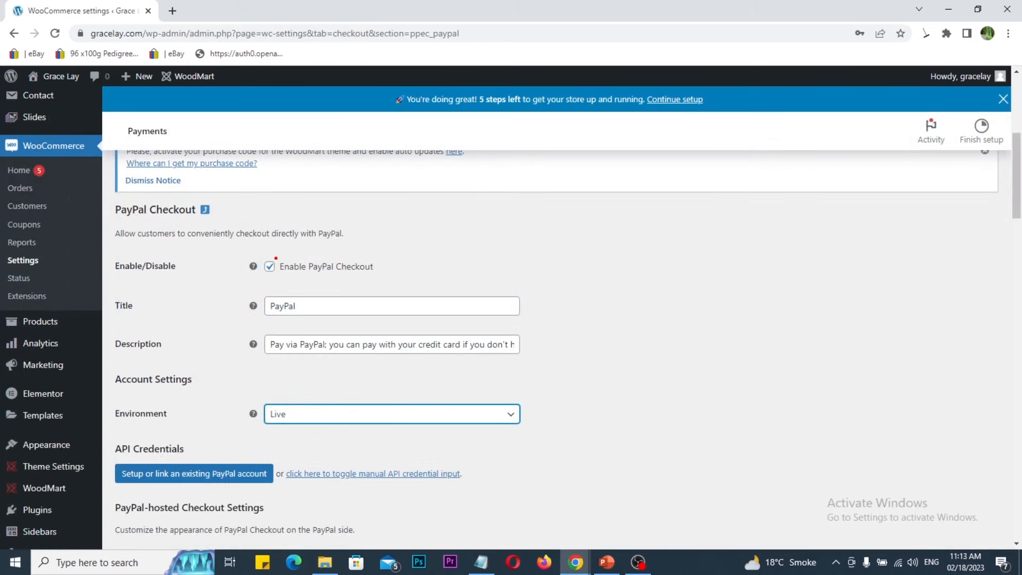
{"action": "mouse_move", "coordinate": [255, 253]}
{"action": "left_mouse_down"}
{"action": "mouse_move", "coordinate": [381, 272]}
{"action": "mouse_move", "coordinate": [435, 245]}
{"action": "left_mouse_up"}
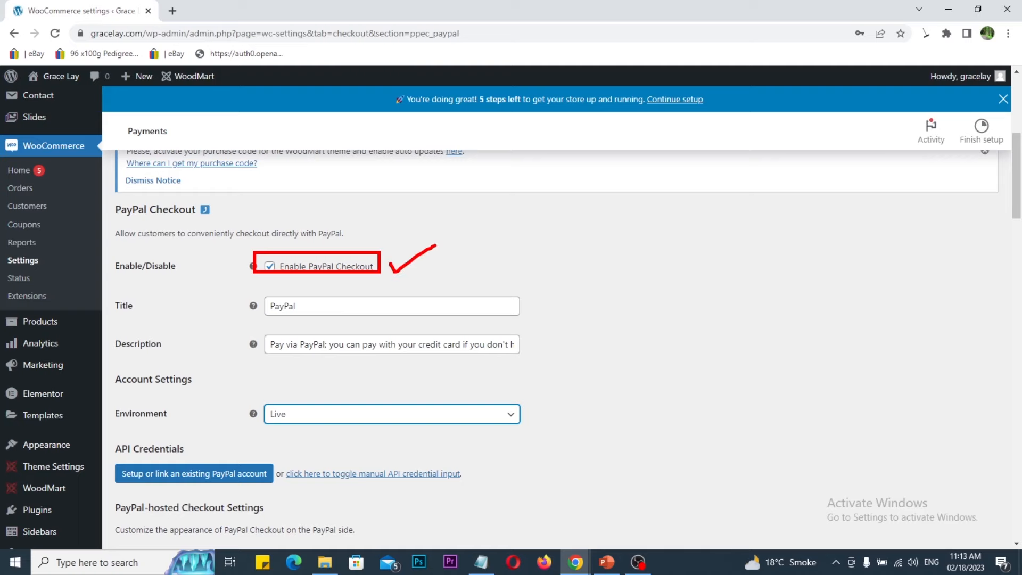
{"action": "key", "text": "Escape"}
{"action": "scroll", "coordinate": [429, 266], "scroll_direction": "down", "scroll_amount": 4}
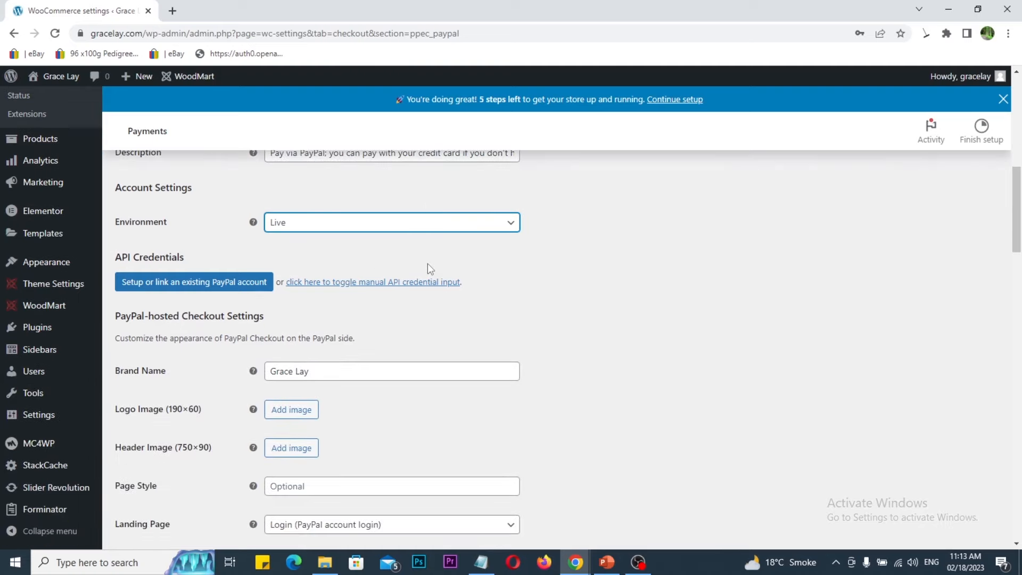
{"action": "left_click_drag", "start_coordinate": [105, 247], "coordinate": [227, 308]}
{"action": "mouse_move", "coordinate": [202, 261]}
{"action": "left_mouse_down"}
{"action": "mouse_move", "coordinate": [250, 245]}
{"action": "mouse_move", "coordinate": [329, 281]}
{"action": "mouse_move", "coordinate": [474, 315]}
{"action": "mouse_move", "coordinate": [506, 286]}
{"action": "left_mouse_up"}
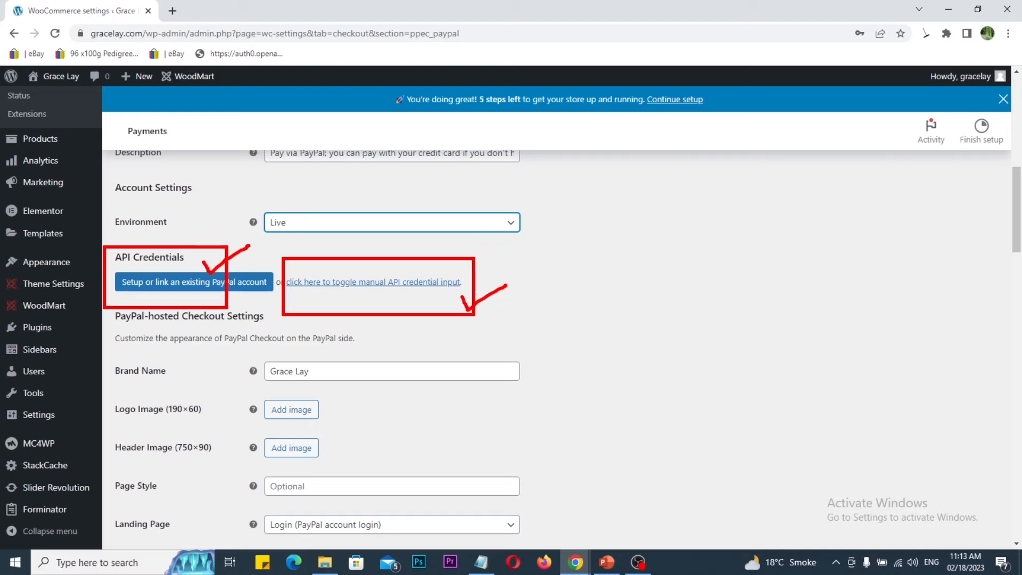
{"action": "key", "text": "Escape"}
{"action": "left_click", "coordinate": [349, 287]}
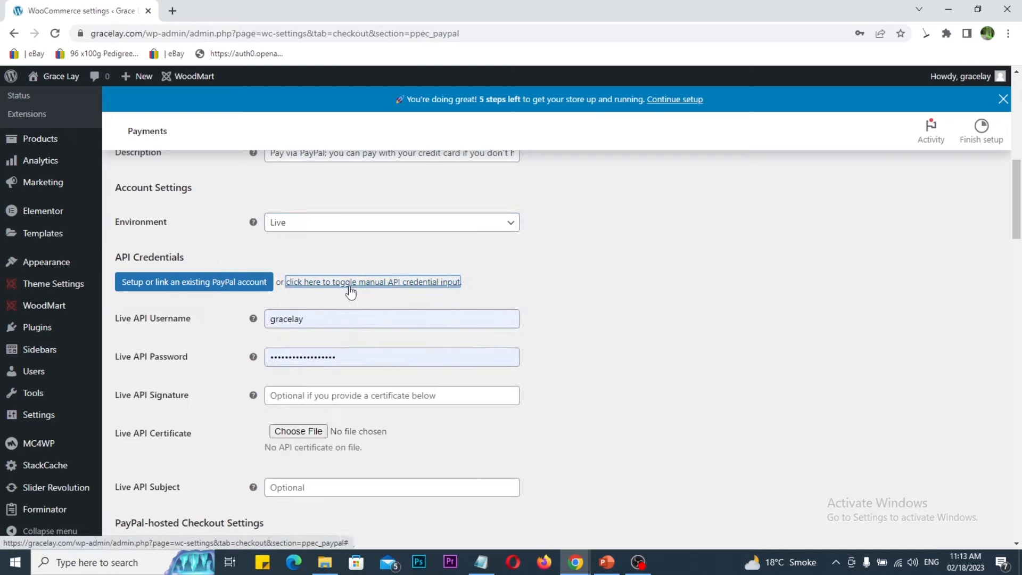
Fill in the Live API Username, Live API Password and Live API Signature from the keys Notepad file, leaving the Live API Subject empty.
{"action": "scroll", "coordinate": [350, 290], "scroll_direction": "down", "scroll_amount": 1}
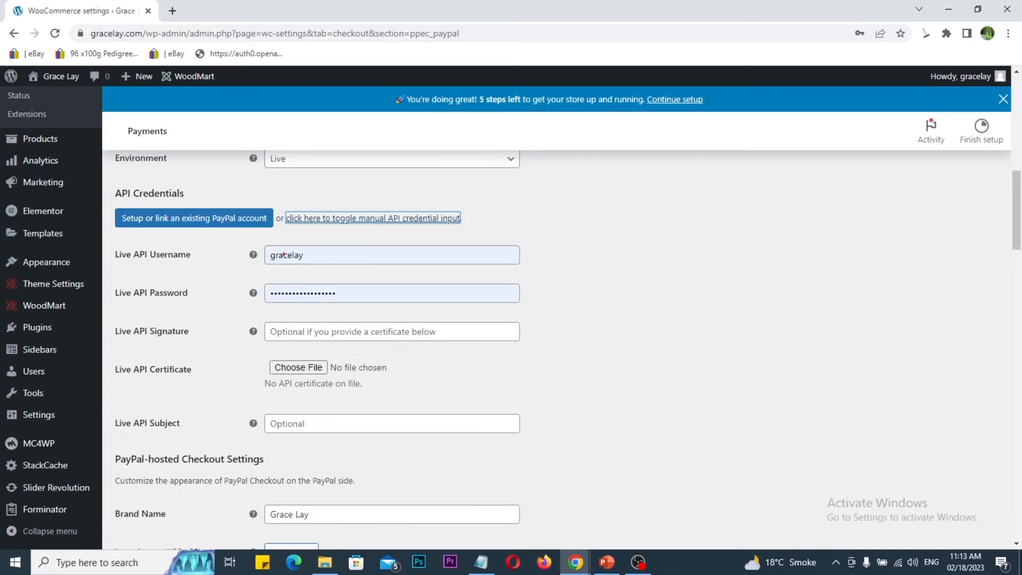
{"action": "mouse_move", "coordinate": [256, 237]}
{"action": "left_mouse_down"}
{"action": "mouse_move", "coordinate": [322, 270]}
{"action": "mouse_move", "coordinate": [351, 248]}
{"action": "left_mouse_up"}
{"action": "mouse_move", "coordinate": [261, 292]}
{"action": "left_mouse_down"}
{"action": "mouse_move", "coordinate": [364, 304]}
{"action": "mouse_move", "coordinate": [393, 289]}
{"action": "left_mouse_up"}
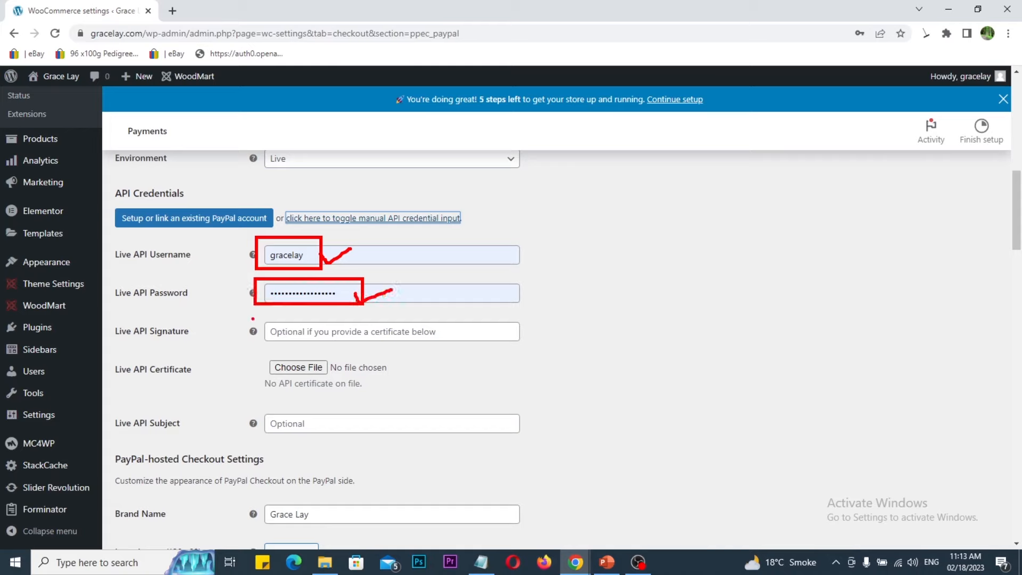
{"action": "mouse_move", "coordinate": [253, 318]}
{"action": "left_mouse_down"}
{"action": "mouse_move", "coordinate": [366, 348]}
{"action": "mouse_move", "coordinate": [522, 351]}
{"action": "mouse_move", "coordinate": [543, 323]}
{"action": "left_mouse_up"}
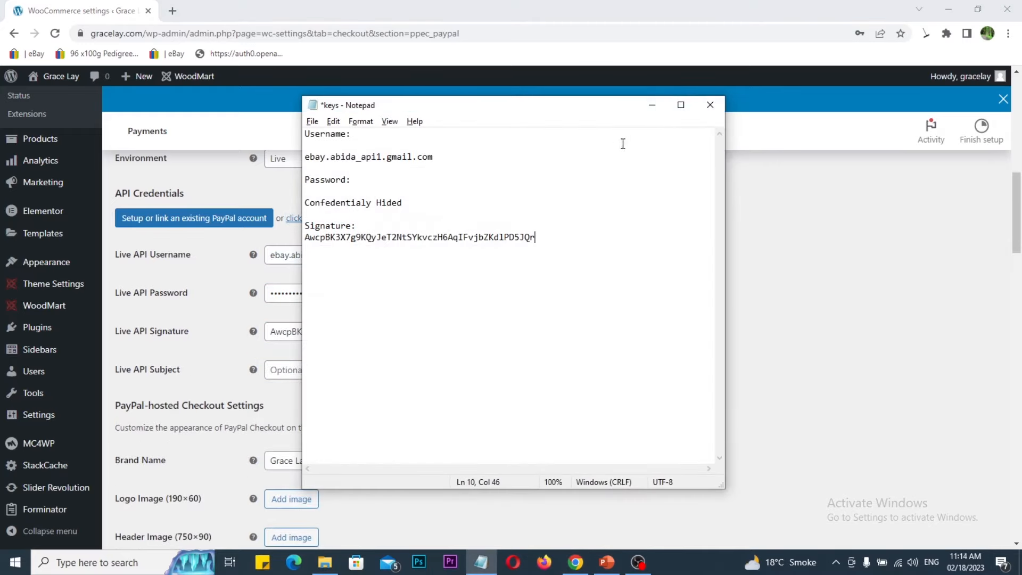
{"action": "left_click", "coordinate": [651, 105]}
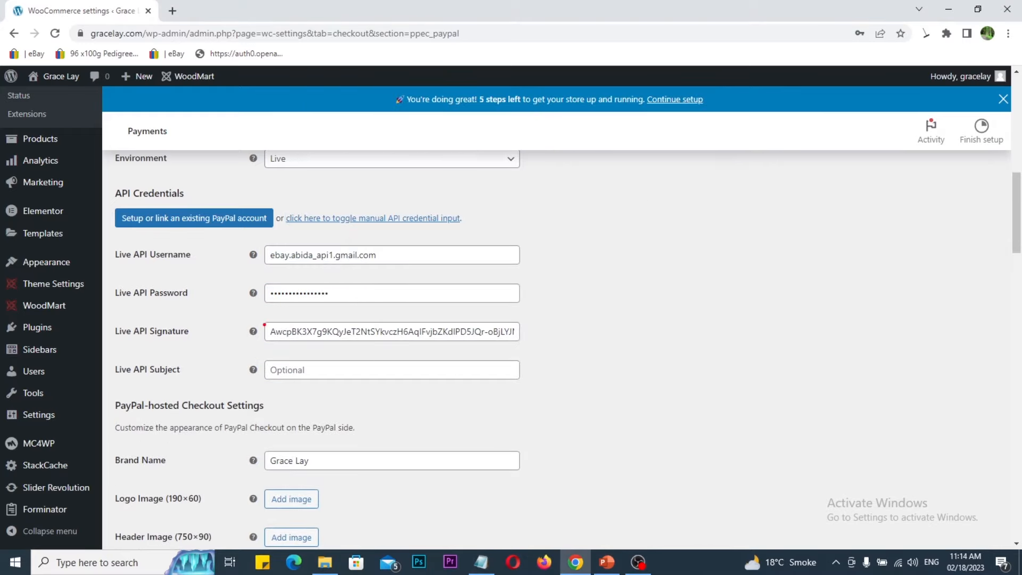
{"action": "left_click_drag", "start_coordinate": [253, 240], "coordinate": [504, 386]}
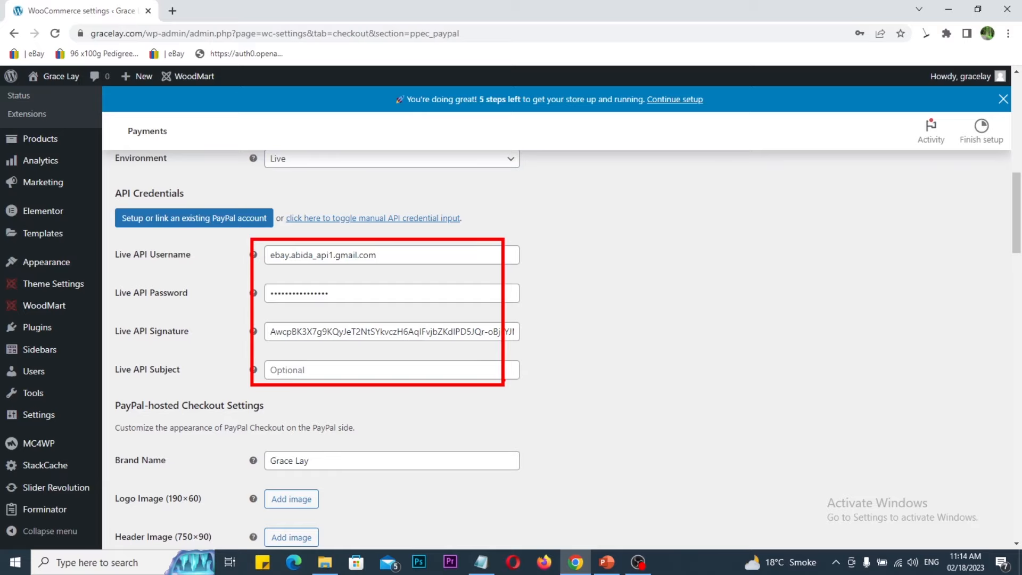
Set the PayPal-hosted checkout Landing Page to Billing (Non-PayPal account).
{"action": "scroll", "coordinate": [505, 375], "scroll_direction": "down", "scroll_amount": 2}
{"action": "scroll", "coordinate": [504, 379], "scroll_direction": "down", "scroll_amount": 4}
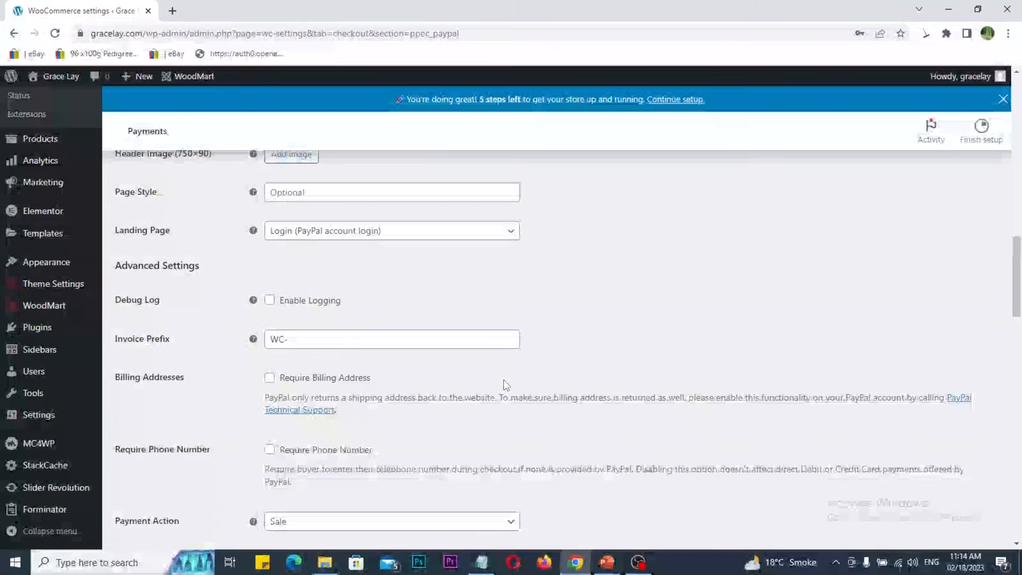
{"action": "scroll", "coordinate": [503, 379], "scroll_direction": "up", "scroll_amount": 1}
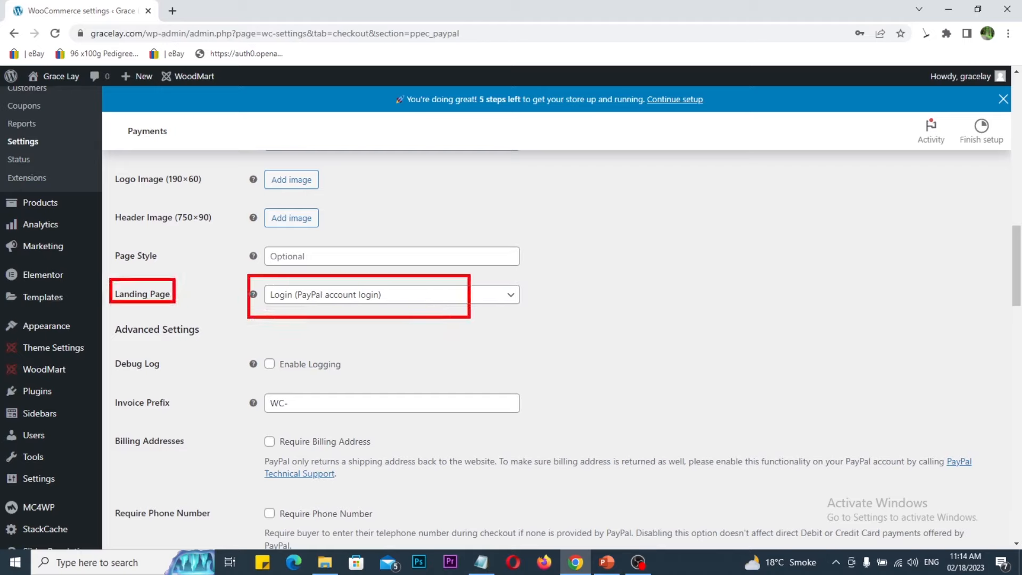
{"action": "left_click", "coordinate": [500, 297]}
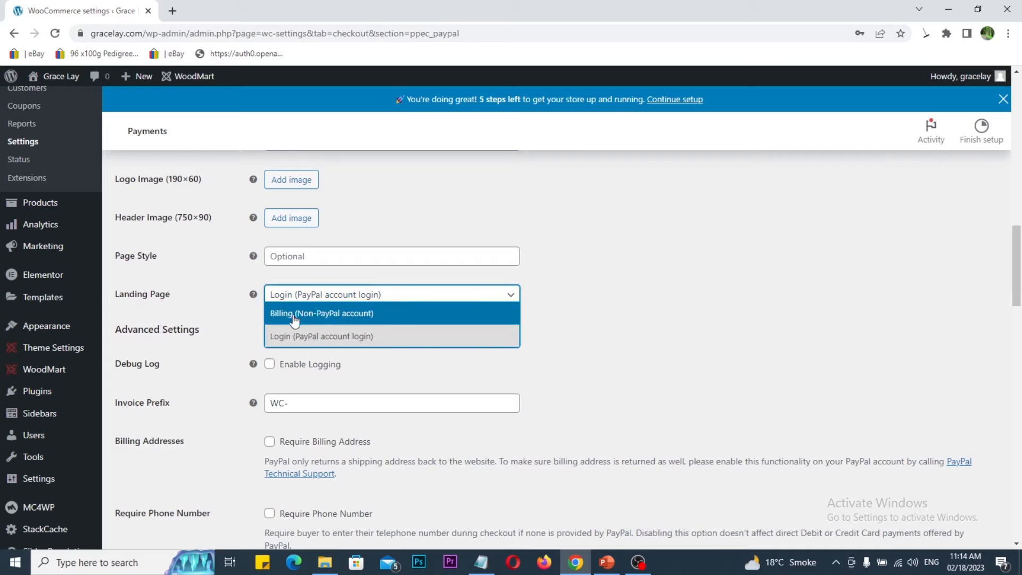
{"action": "left_click", "coordinate": [327, 319]}
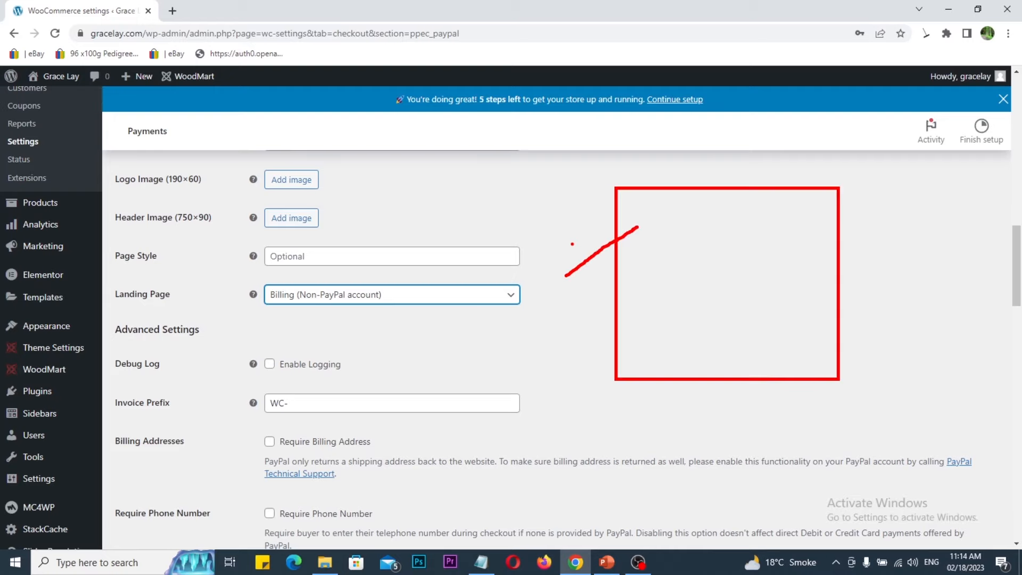
{"action": "mouse_move", "coordinate": [572, 244]}
{"action": "left_mouse_down"}
{"action": "mouse_move", "coordinate": [641, 208]}
{"action": "mouse_move", "coordinate": [641, 272]}
{"action": "left_mouse_up"}
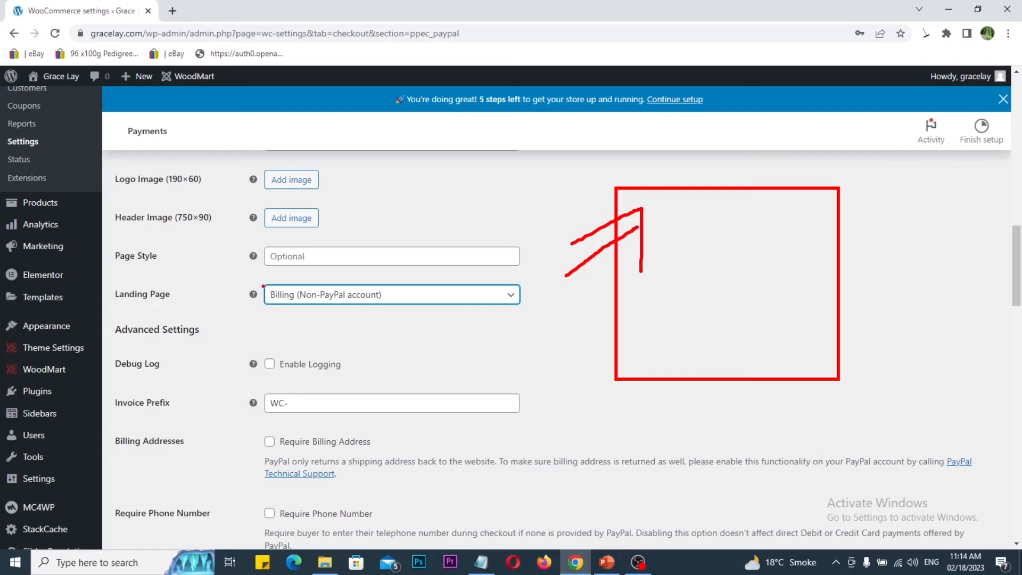
{"action": "mouse_move", "coordinate": [263, 287]}
{"action": "left_mouse_down"}
{"action": "mouse_move", "coordinate": [450, 278]}
{"action": "mouse_move", "coordinate": [249, 300]}
{"action": "mouse_move", "coordinate": [253, 278]}
{"action": "left_mouse_up"}
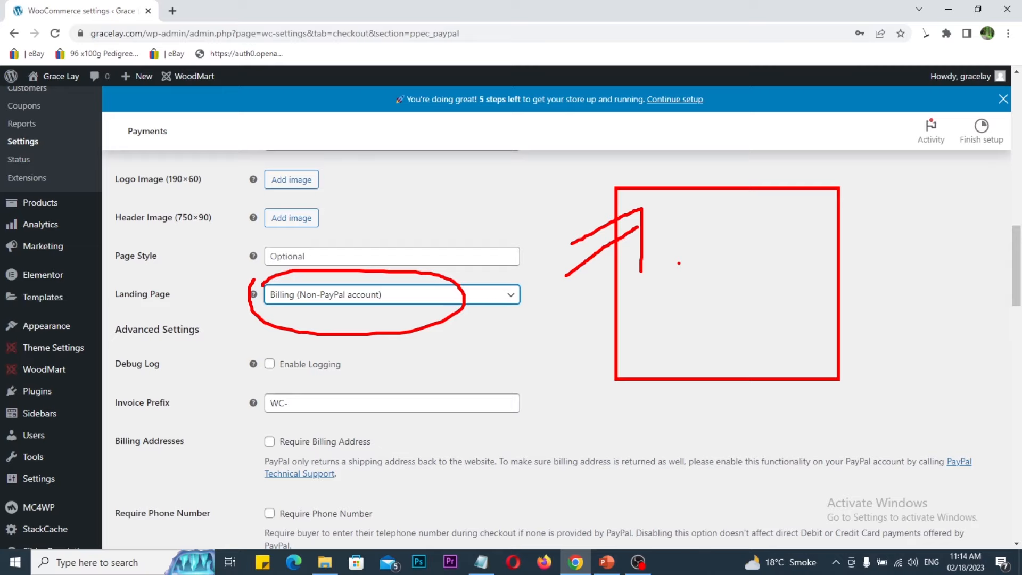
Save the PayPal Checkout settings, leaving the remaining button and messaging options at their current values.
{"action": "scroll", "coordinate": [577, 292], "scroll_direction": "down", "scroll_amount": 10}
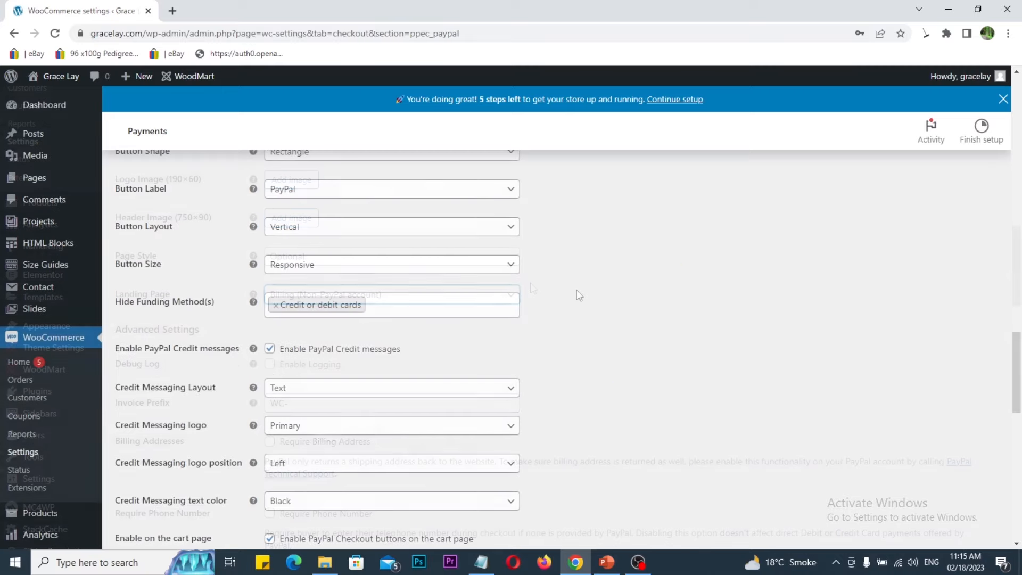
{"action": "scroll", "coordinate": [578, 293], "scroll_direction": "down", "scroll_amount": 3}
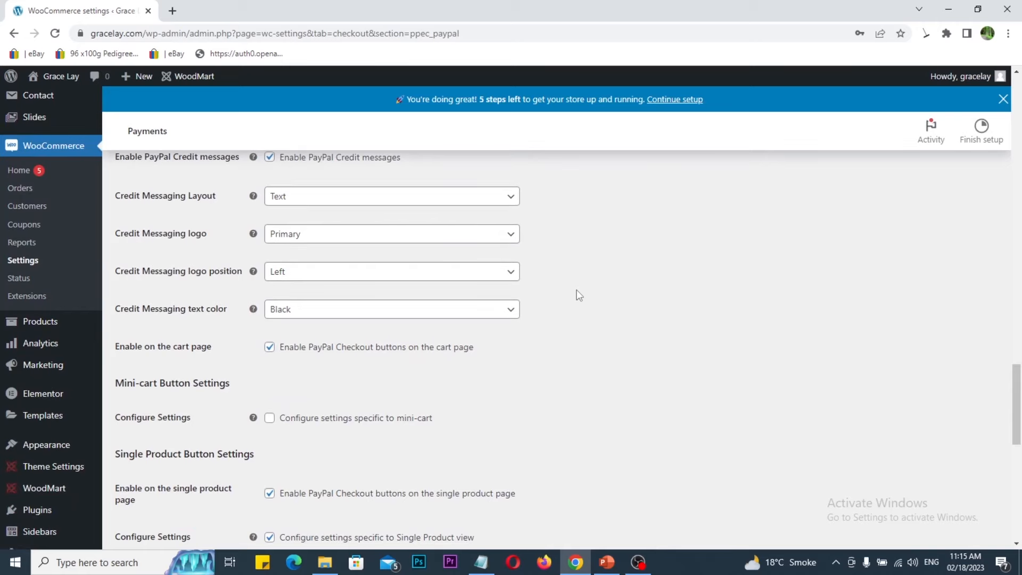
{"action": "scroll", "coordinate": [576, 290], "scroll_direction": "down", "scroll_amount": 10}
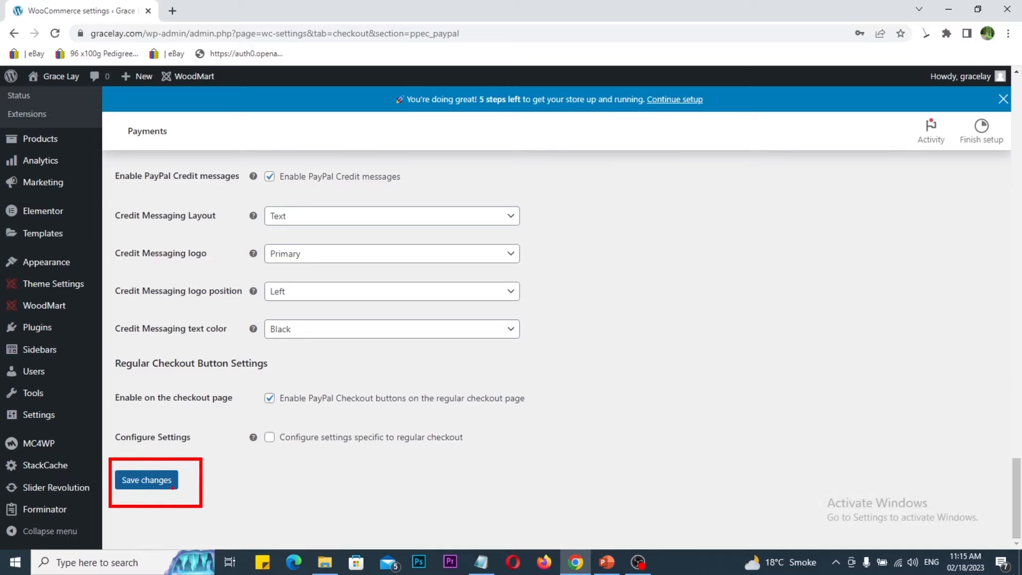
{"action": "left_click", "coordinate": [173, 487]}
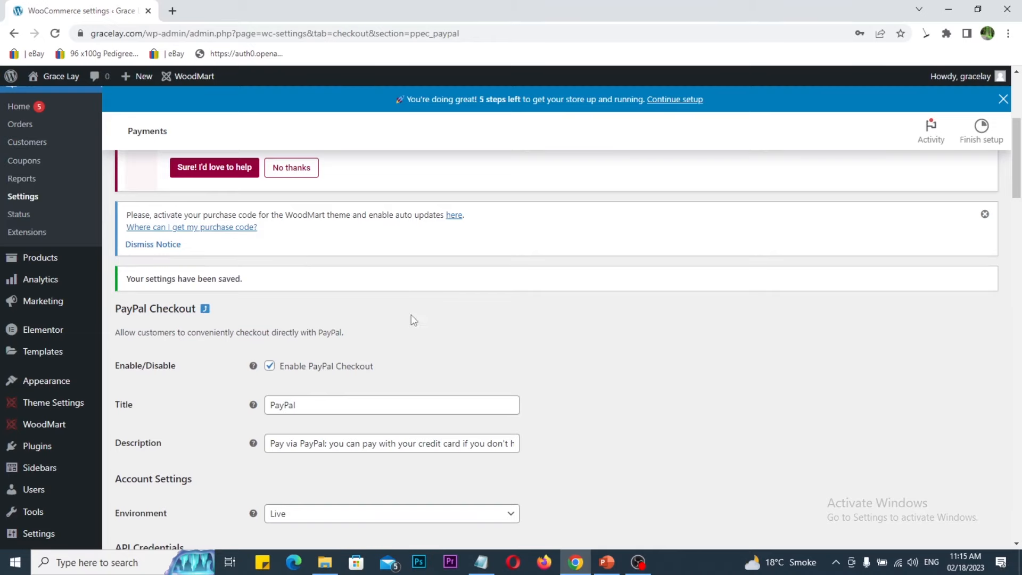
Switch to PowerPoint to review the Payment Methods Part 2 course outline, and return to the WordPress dashboard in Chrome.
{"action": "left_click", "coordinate": [607, 562]}
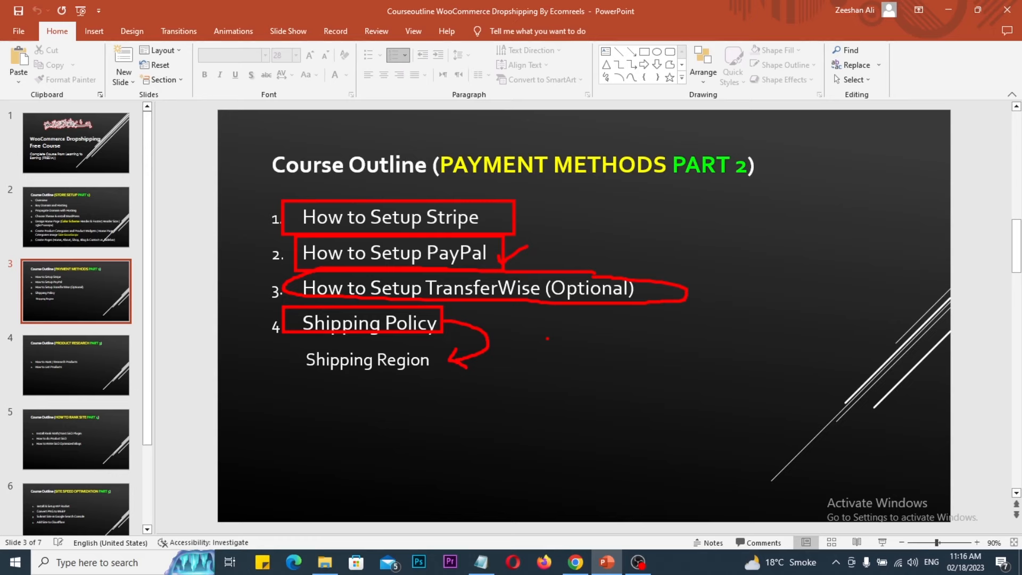
{"action": "left_click", "coordinate": [575, 561]}
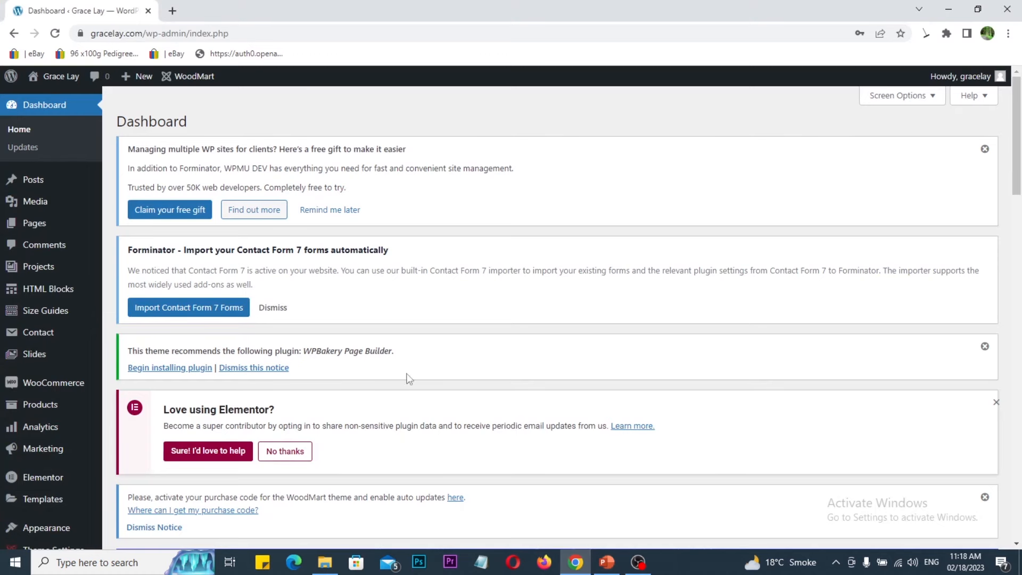
Add a new shipping zone in the WooCommerce shipping settings and name it UK Only.
{"action": "mouse_move", "coordinate": [50, 383]}
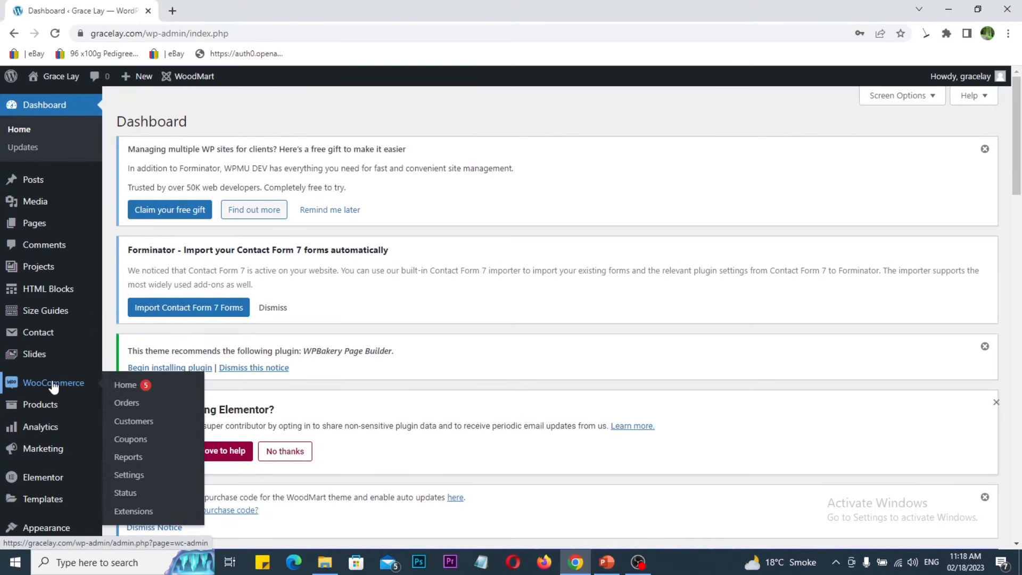
{"action": "left_click", "coordinate": [129, 477]}
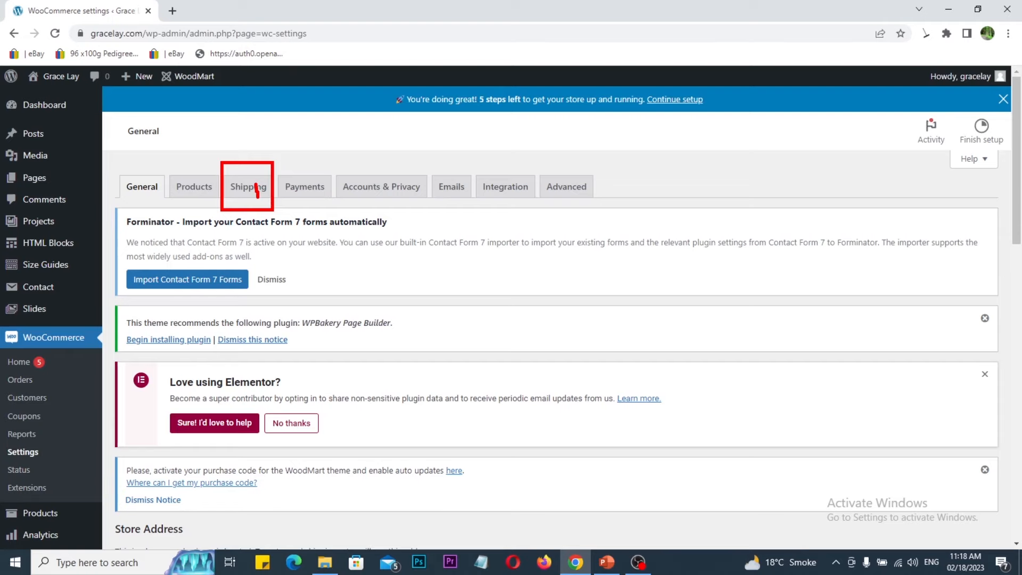
{"action": "left_click", "coordinate": [245, 186]}
{"action": "scroll", "coordinate": [260, 313], "scroll_direction": "down", "scroll_amount": 5}
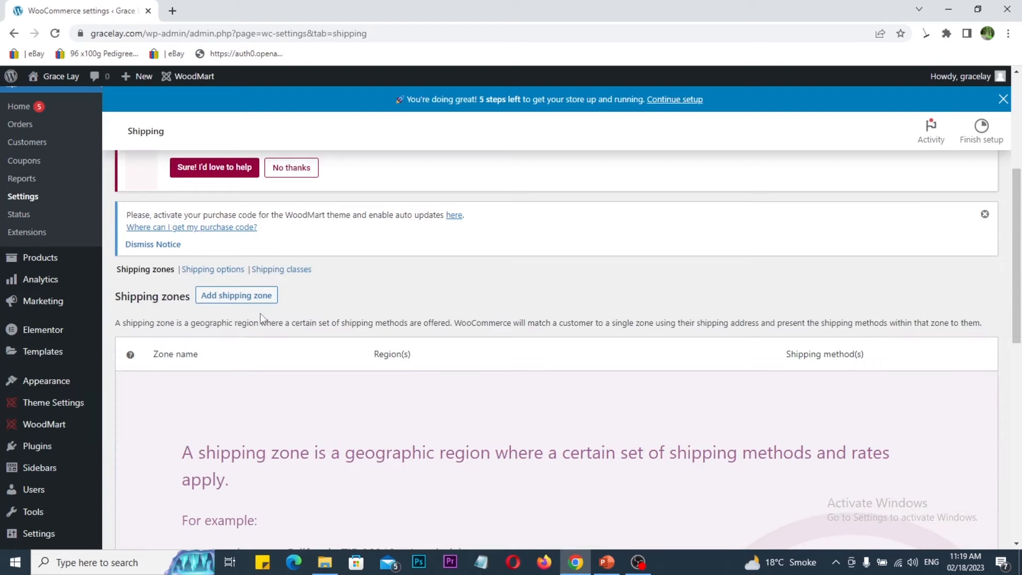
{"action": "left_click", "coordinate": [235, 299]}
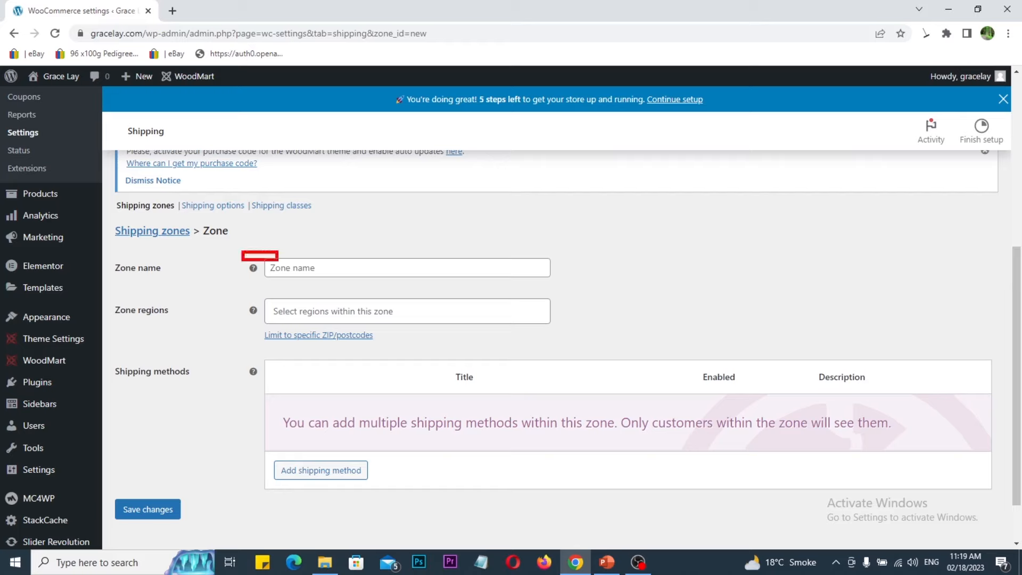
{"action": "left_click", "coordinate": [318, 270]}
{"action": "type", "text": "UK Only"}
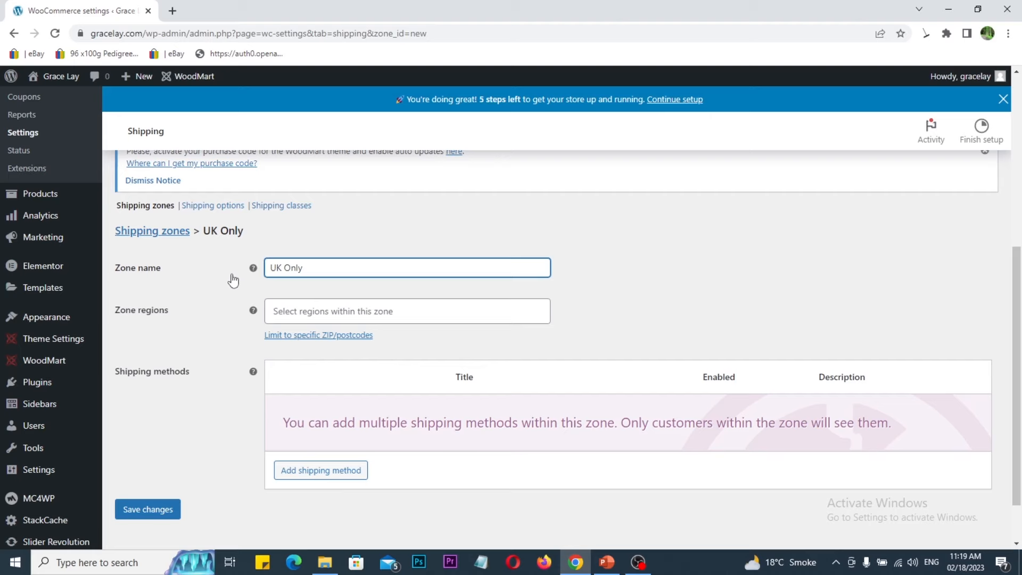
Check the Shipping Region item on the PowerPoint course outline slide and return to the shipping zone form in Chrome.
{"action": "left_click", "coordinate": [607, 563]}
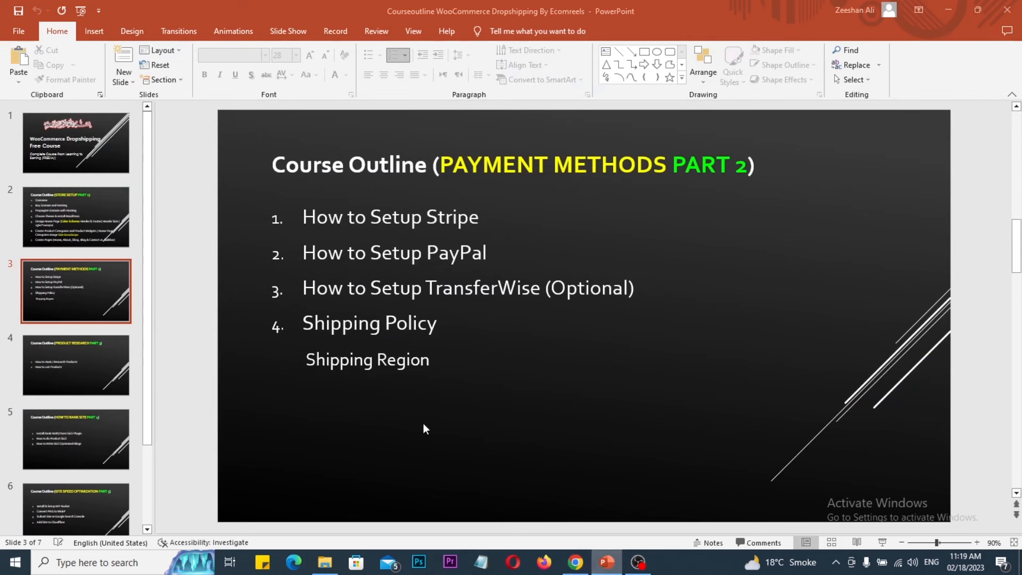
{"action": "mouse_move", "coordinate": [290, 341]}
{"action": "left_mouse_down"}
{"action": "mouse_move", "coordinate": [428, 383]}
{"action": "mouse_move", "coordinate": [466, 366]}
{"action": "left_mouse_up"}
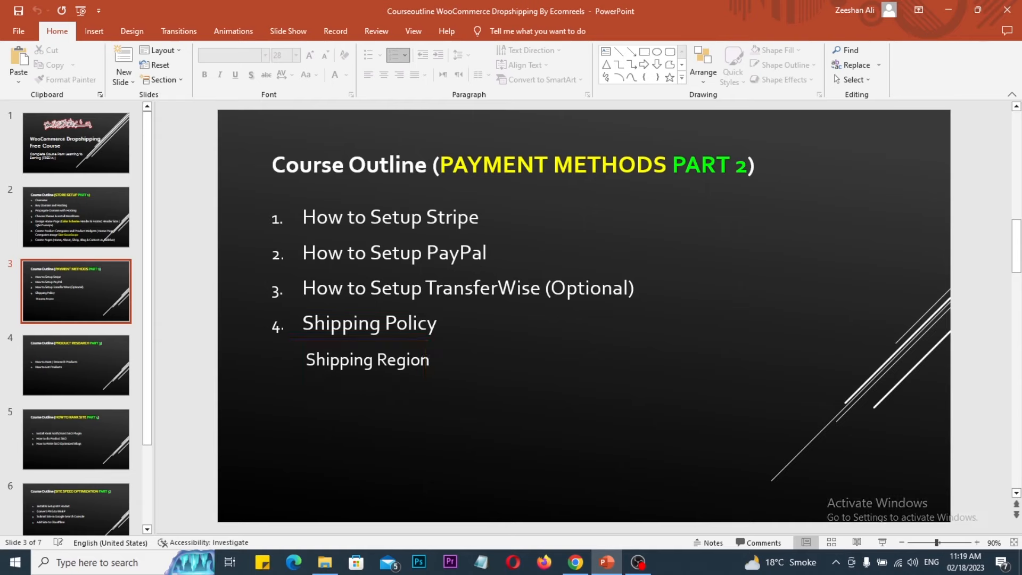
{"action": "left_click", "coordinate": [575, 562]}
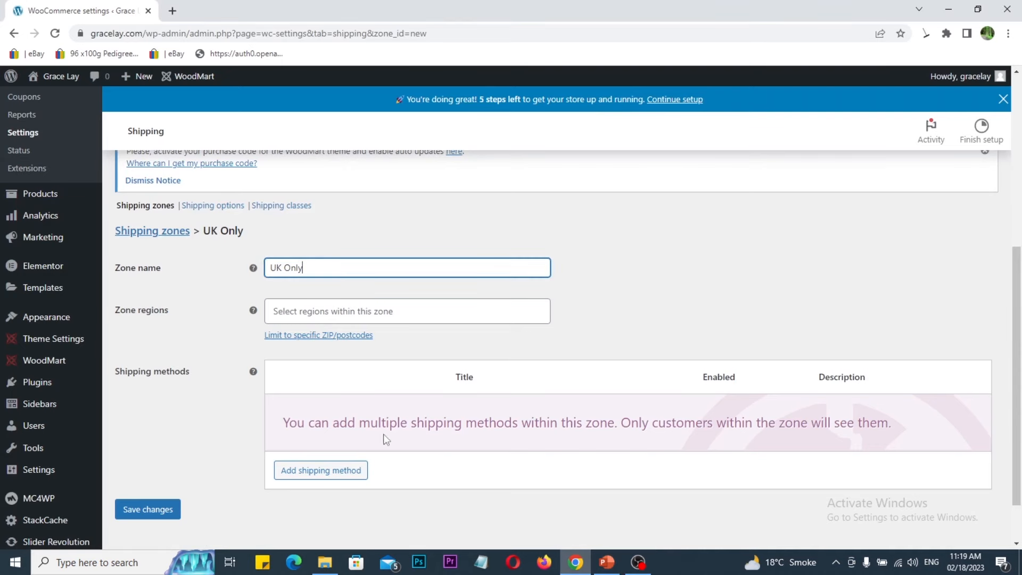
Set the zone regions of the UK Only zone to United Kingdom (UK).
{"action": "left_click", "coordinate": [303, 315]}
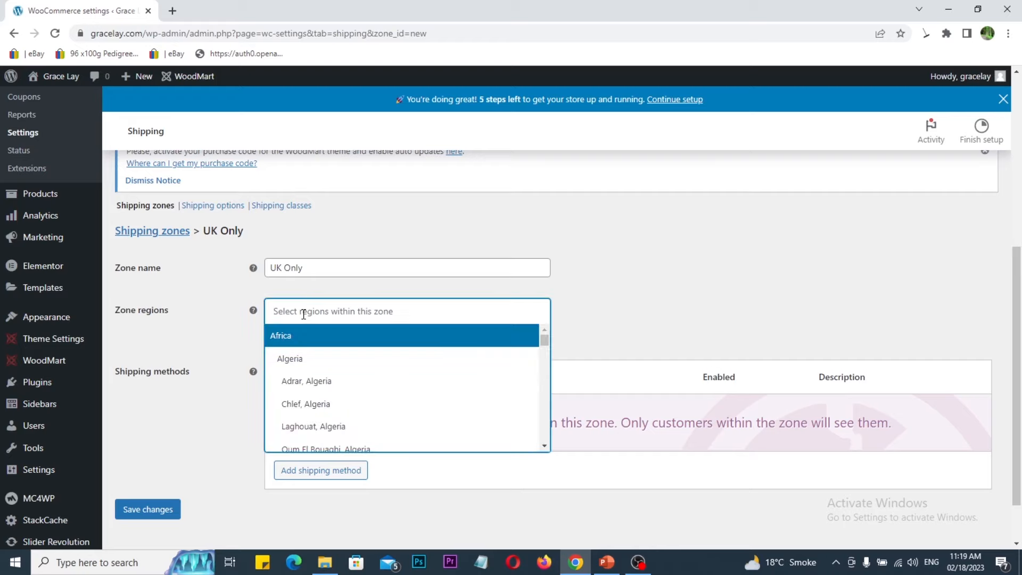
{"action": "type", "text": "united"}
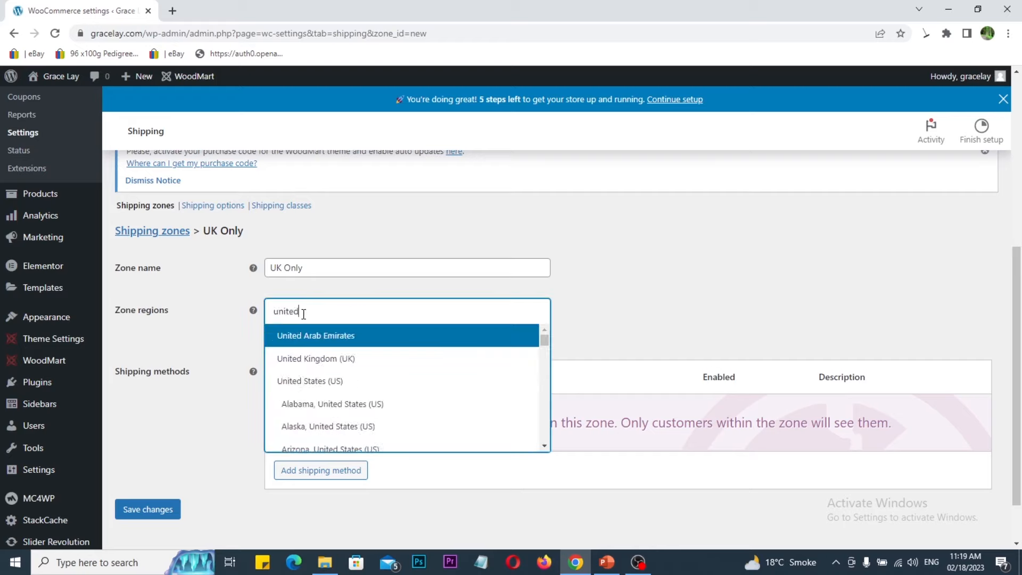
{"action": "left_click", "coordinate": [299, 358]}
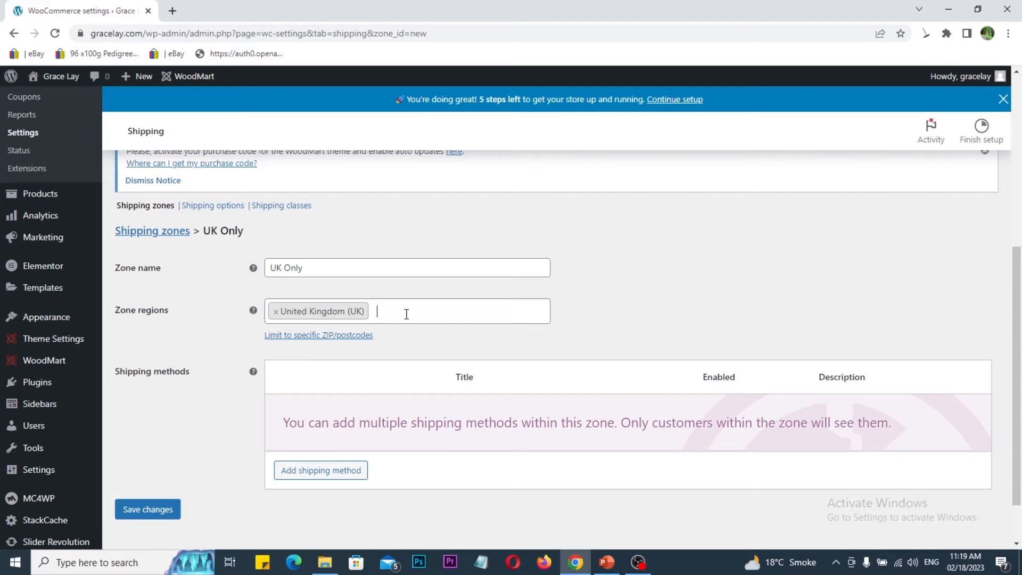
Add the Free shipping method to the UK Only shipping zone.
{"action": "scroll", "coordinate": [414, 377], "scroll_direction": "down", "scroll_amount": 2}
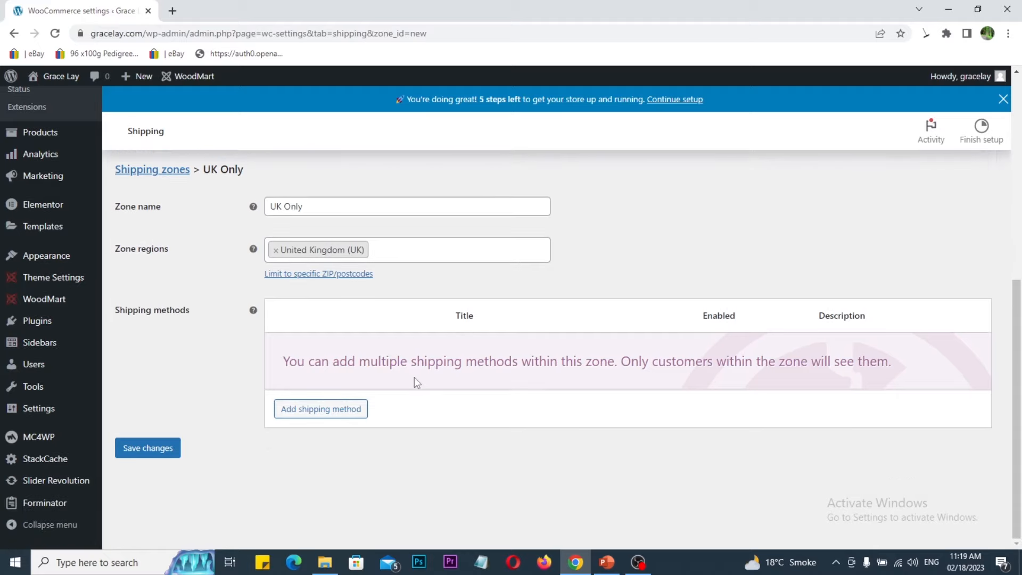
{"action": "mouse_move", "coordinate": [265, 391]}
{"action": "left_mouse_down"}
{"action": "mouse_move", "coordinate": [382, 430]}
{"action": "mouse_move", "coordinate": [426, 403]}
{"action": "left_mouse_up"}
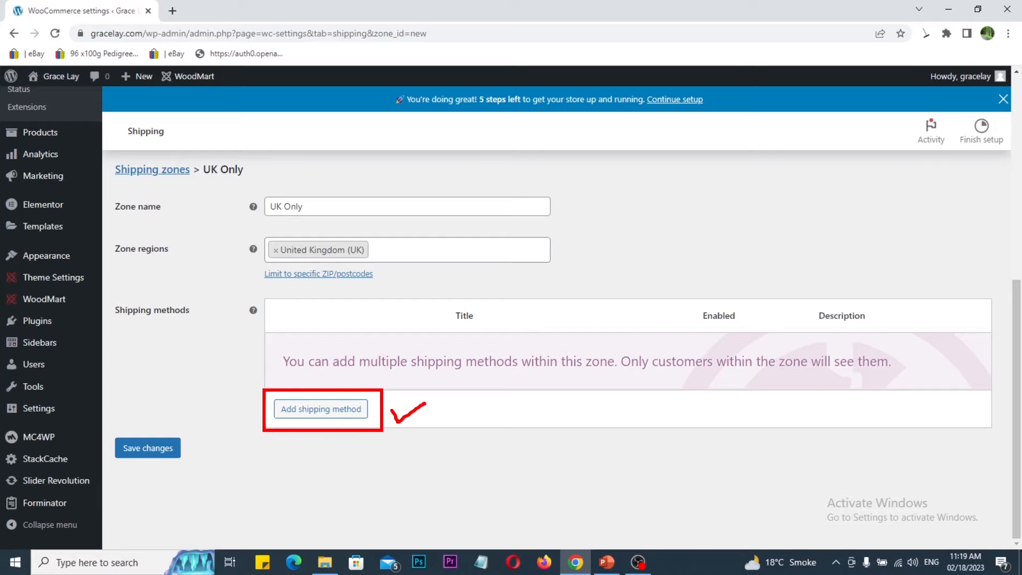
{"action": "left_click", "coordinate": [327, 413]}
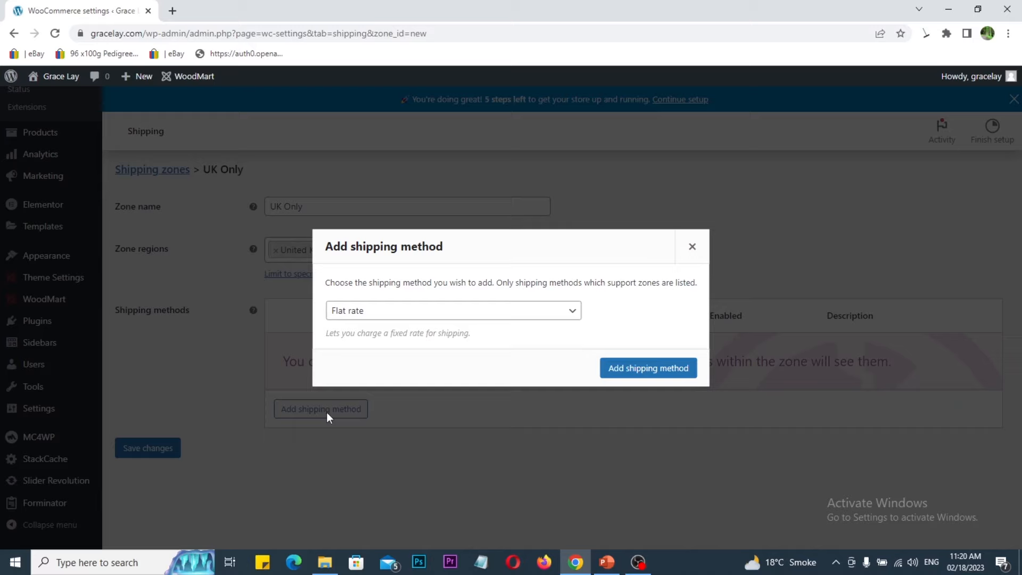
{"action": "left_click", "coordinate": [386, 315]}
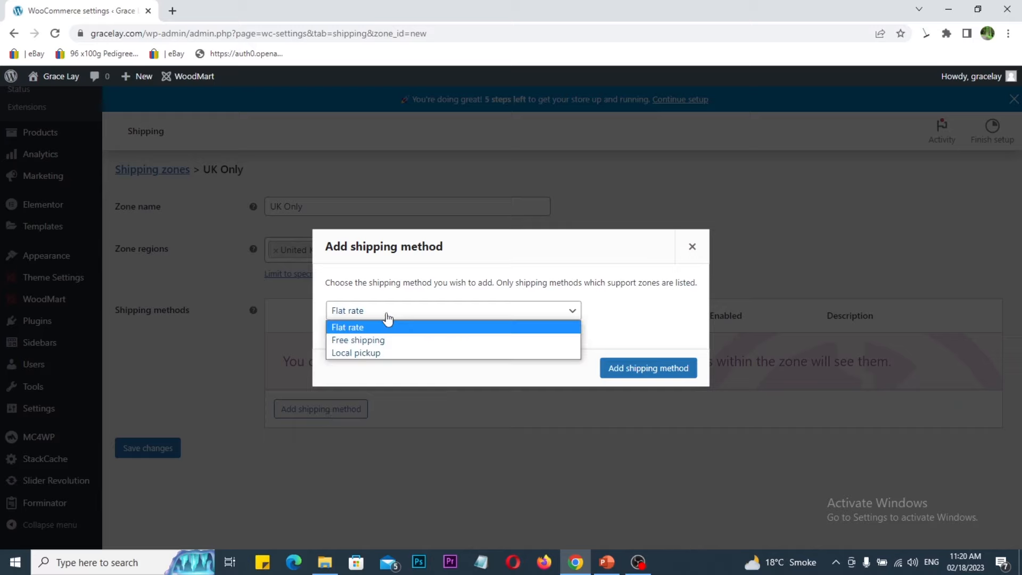
{"action": "left_click", "coordinate": [380, 343]}
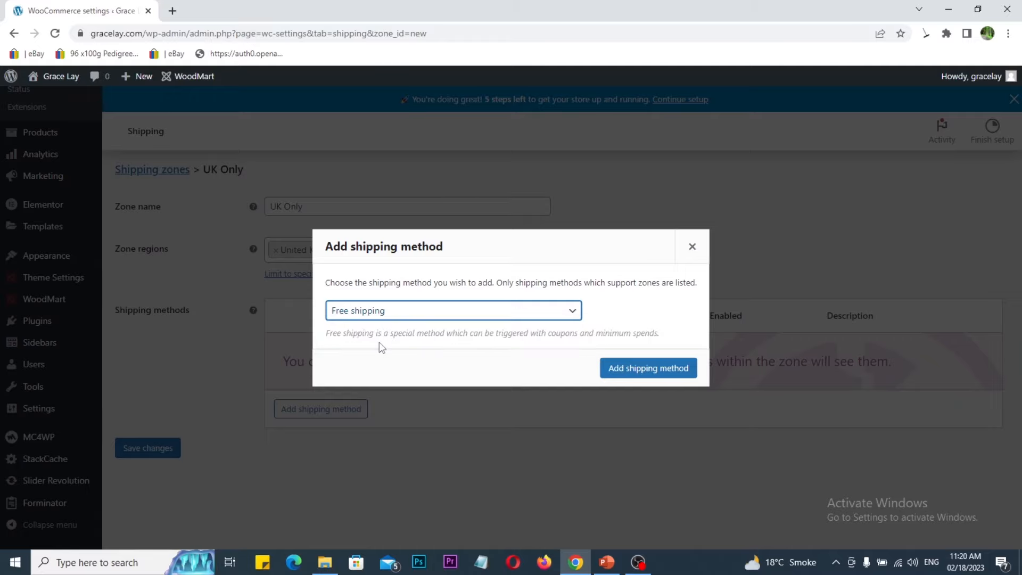
{"action": "left_click", "coordinate": [639, 376]}
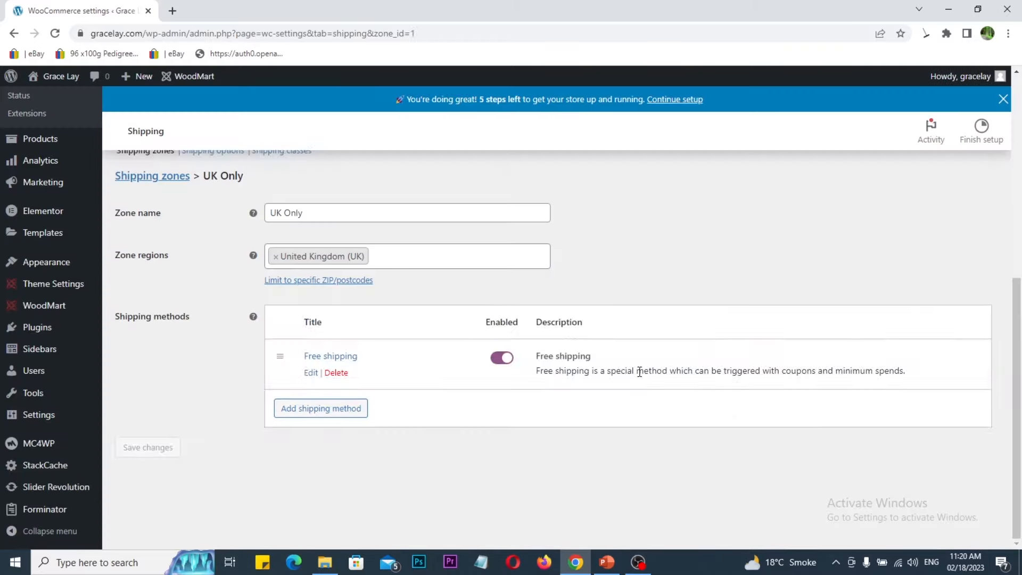
Edit the Free shipping method, keep its requirement at N/A, and save its settings.
{"action": "left_click", "coordinate": [310, 373]}
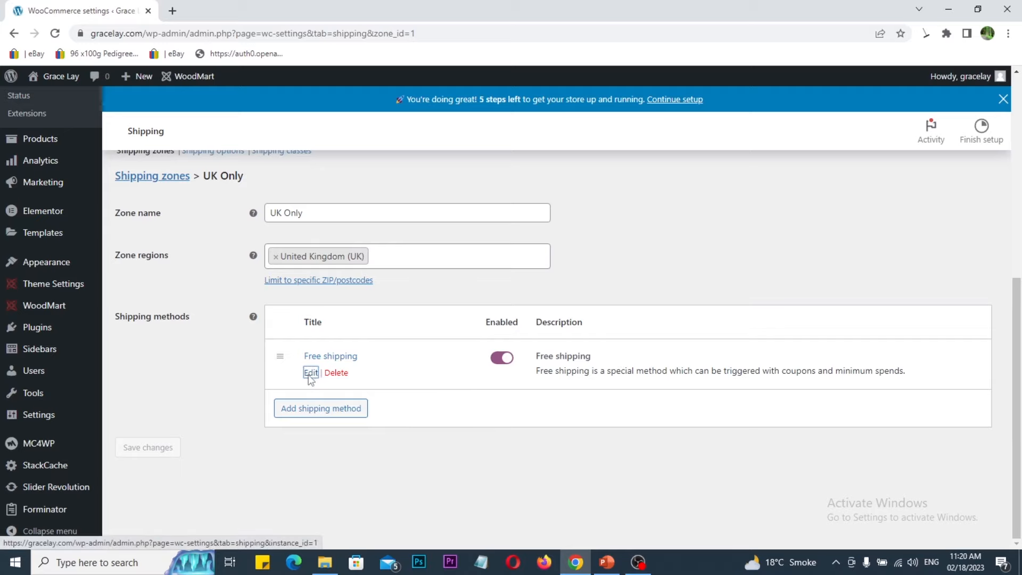
{"action": "left_click", "coordinate": [551, 333]}
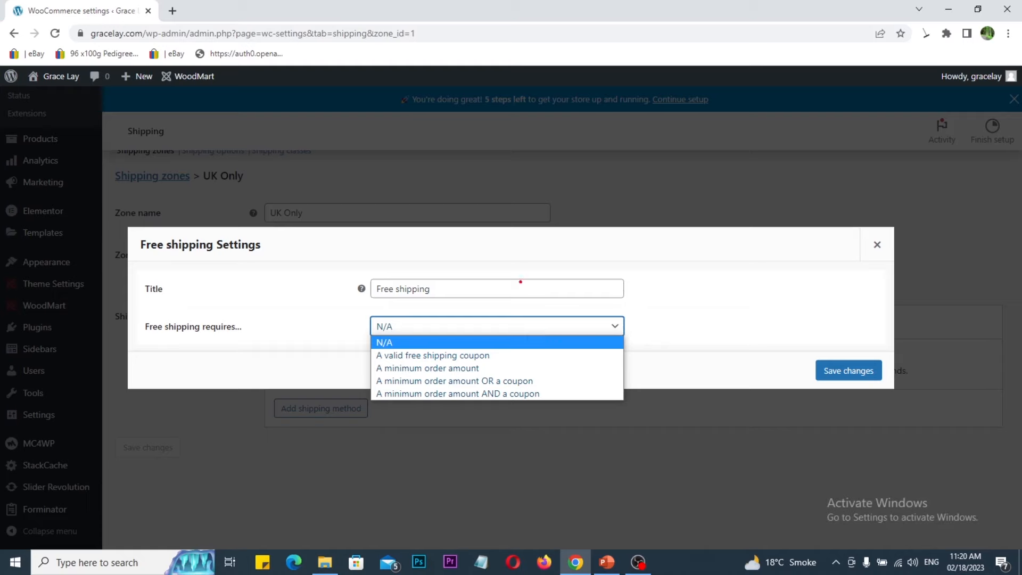
{"action": "mouse_move", "coordinate": [528, 243]}
{"action": "left_mouse_down"}
{"action": "mouse_move", "coordinate": [535, 264]}
{"action": "mouse_move", "coordinate": [548, 232]}
{"action": "mouse_move", "coordinate": [565, 253]}
{"action": "mouse_move", "coordinate": [578, 237]}
{"action": "left_mouse_up"}
{"action": "mouse_move", "coordinate": [606, 234]}
{"action": "left_mouse_down"}
{"action": "mouse_move", "coordinate": [597, 226]}
{"action": "mouse_move", "coordinate": [554, 288]}
{"action": "mouse_move", "coordinate": [619, 234]}
{"action": "left_mouse_up"}
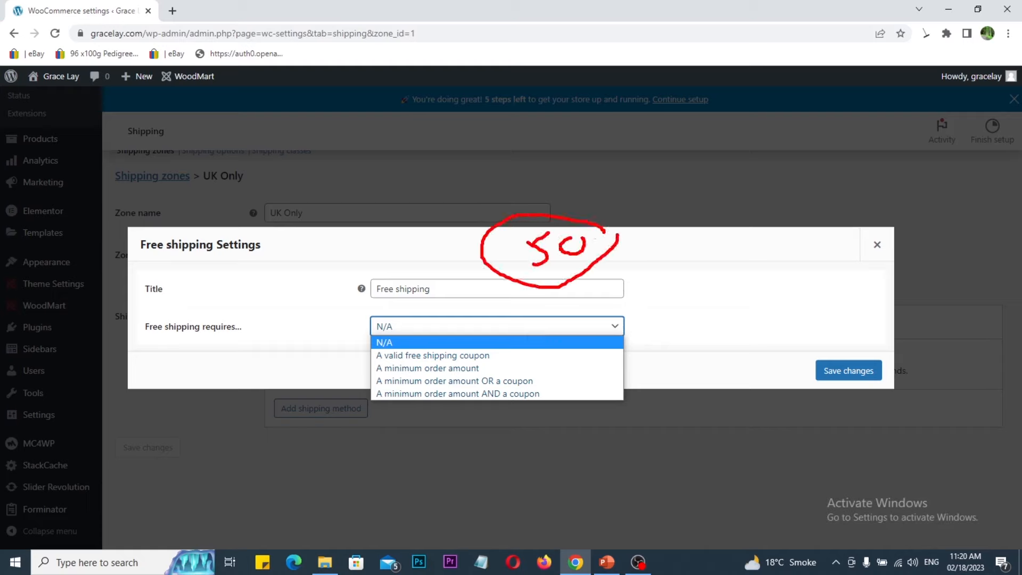
{"action": "key", "text": "Escape"}
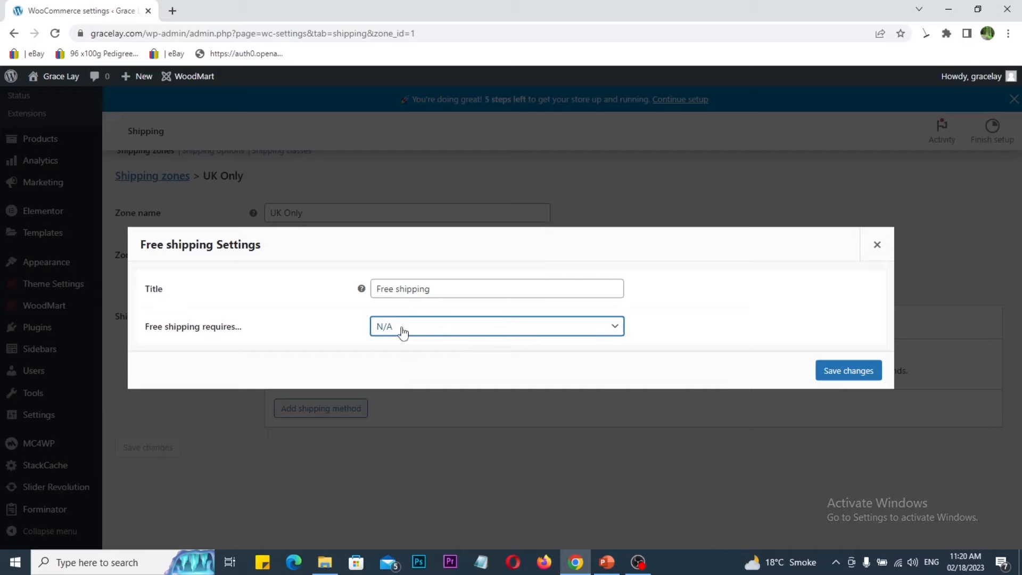
{"action": "left_click", "coordinate": [840, 377]}
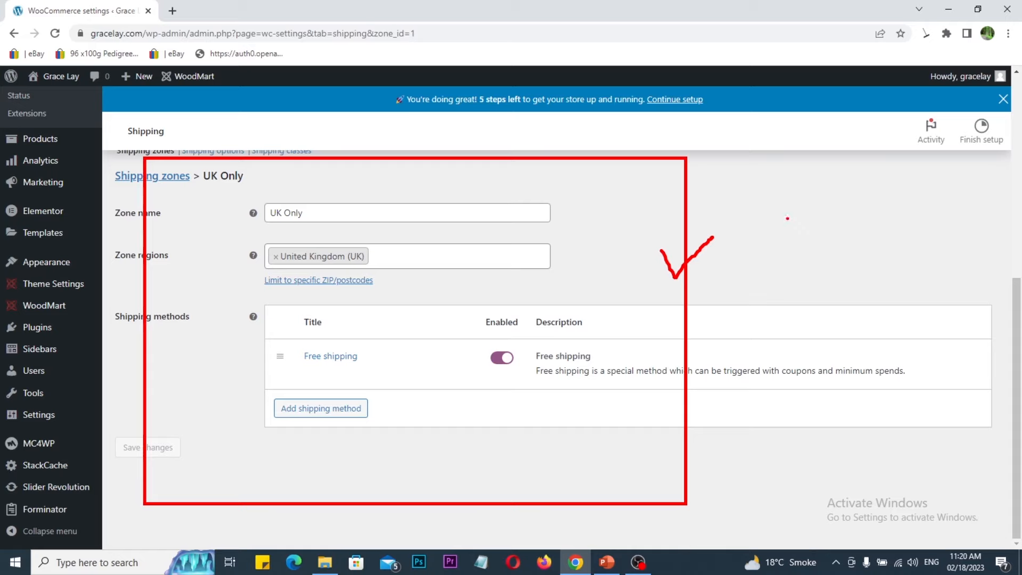
{"action": "mouse_move", "coordinate": [827, 211]}
{"action": "left_mouse_down"}
{"action": "mouse_move", "coordinate": [918, 204]}
{"action": "mouse_move", "coordinate": [796, 208]}
{"action": "mouse_move", "coordinate": [835, 170]}
{"action": "mouse_move", "coordinate": [975, 215]}
{"action": "mouse_move", "coordinate": [761, 180]}
{"action": "mouse_move", "coordinate": [806, 163]}
{"action": "left_mouse_up"}
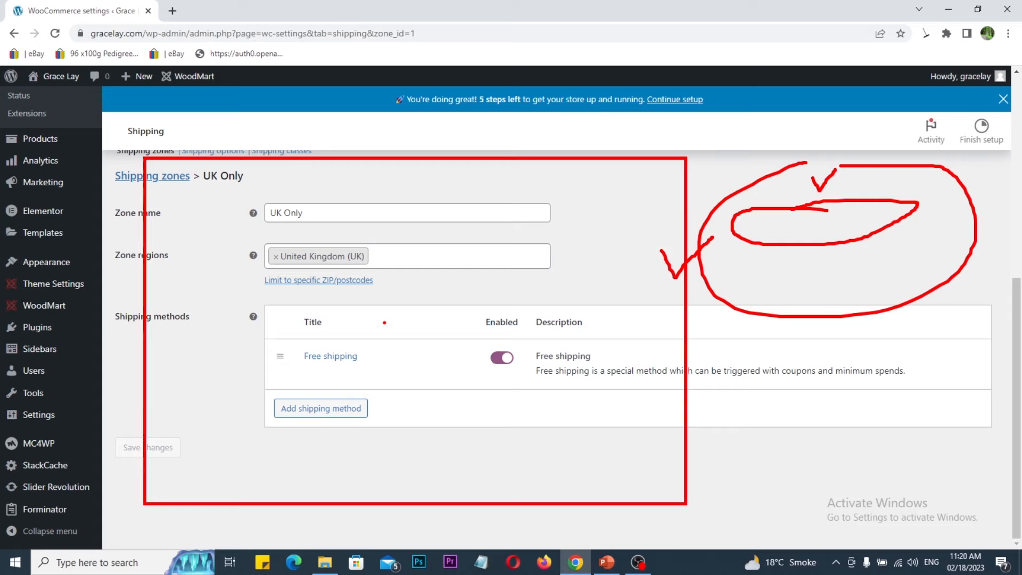
{"action": "mouse_move", "coordinate": [466, 288]}
{"action": "left_mouse_down"}
{"action": "mouse_move", "coordinate": [568, 370]}
{"action": "mouse_move", "coordinate": [258, 392]}
{"action": "mouse_move", "coordinate": [263, 180]}
{"action": "mouse_move", "coordinate": [489, 266]}
{"action": "mouse_move", "coordinate": [466, 309]}
{"action": "left_mouse_up"}
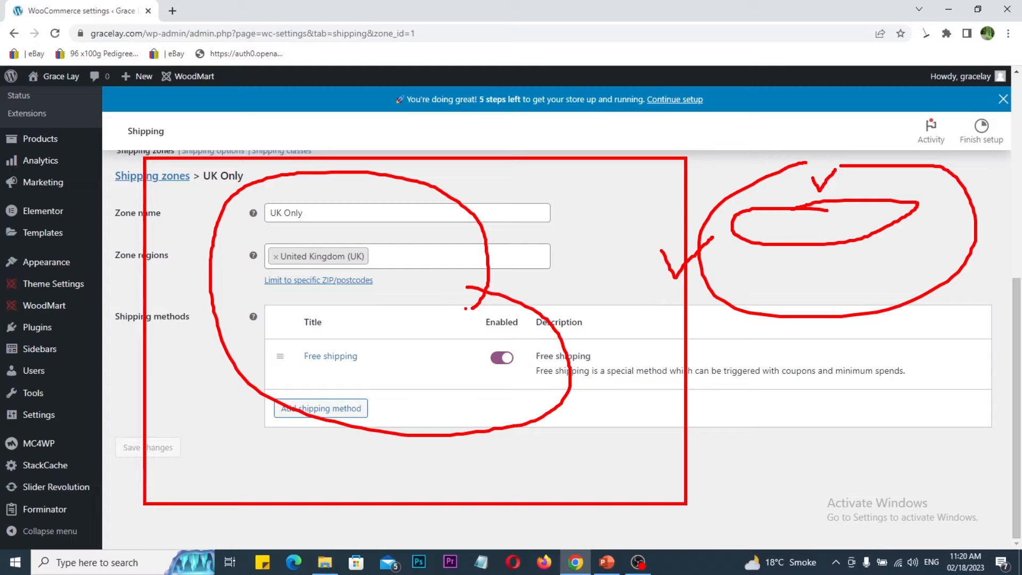
{"action": "key", "text": "Escape"}
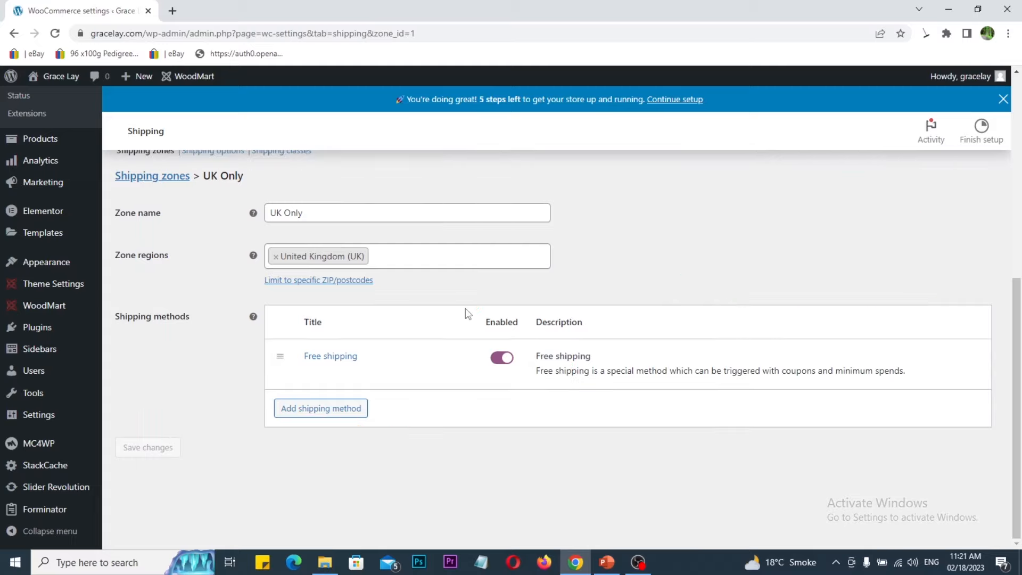